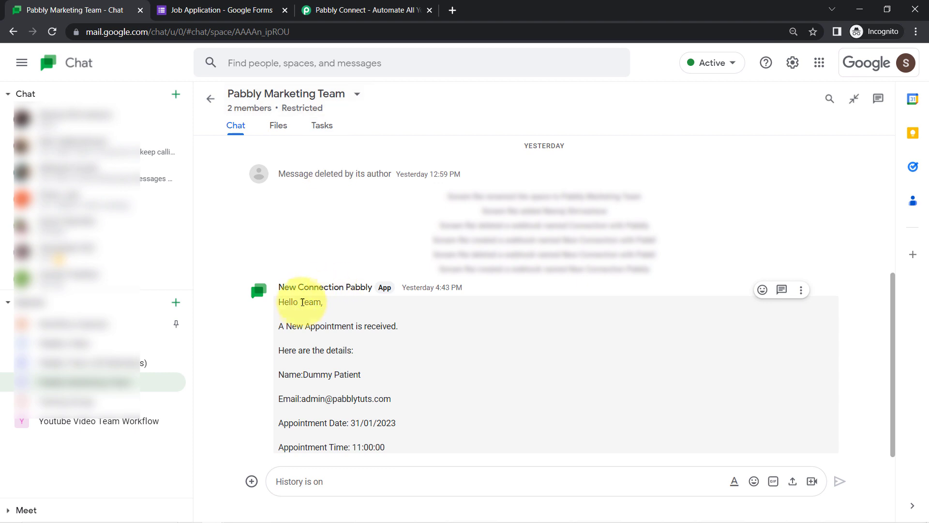
Highlight the appointment details in the Google Chat bot message, then switch to the Pabbly Connect site
drag(289, 302, 301, 440)
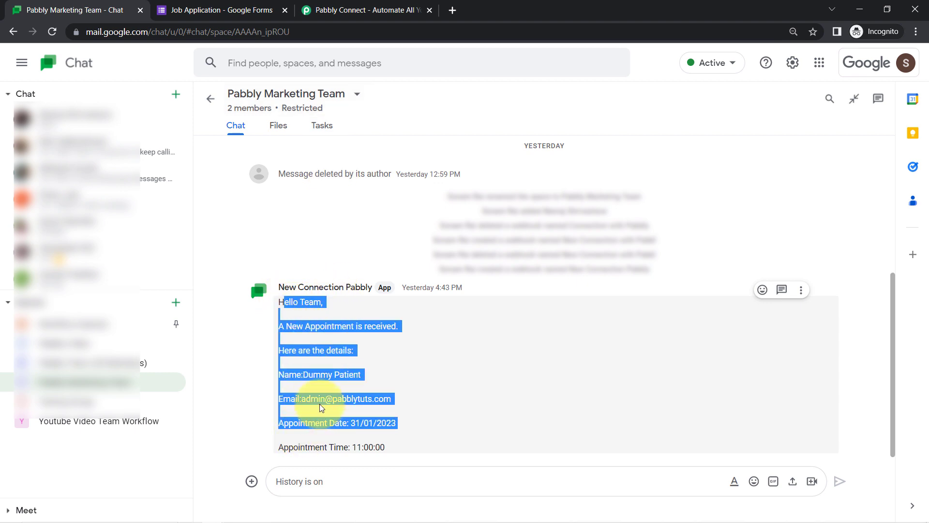
click(383, 9)
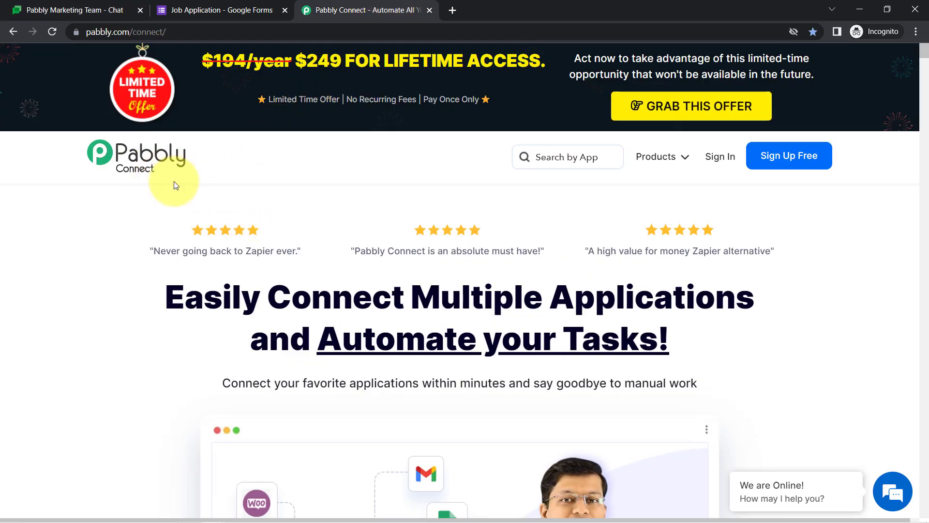
Highlight the Pabbly Connect homepage headline and dismiss the limited-time offer popup
drag(204, 296, 615, 325)
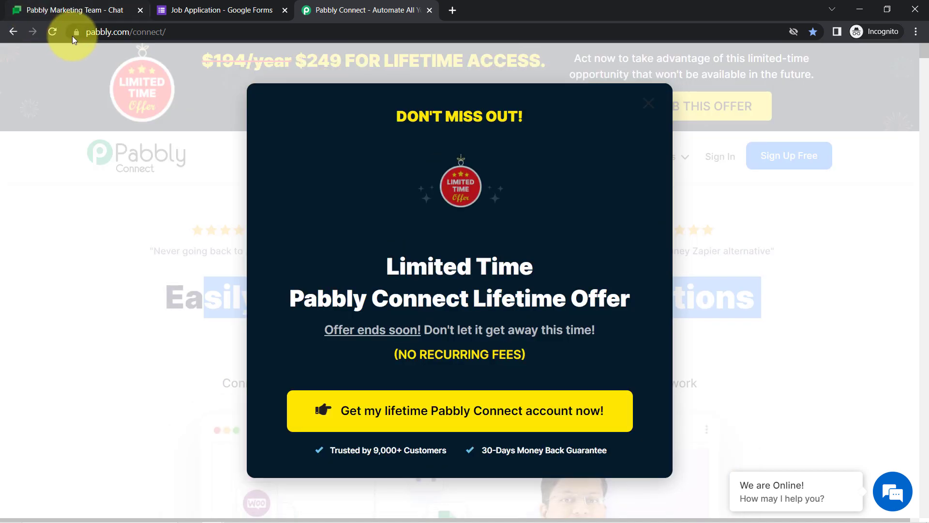
drag(101, 32, 170, 33)
click(645, 104)
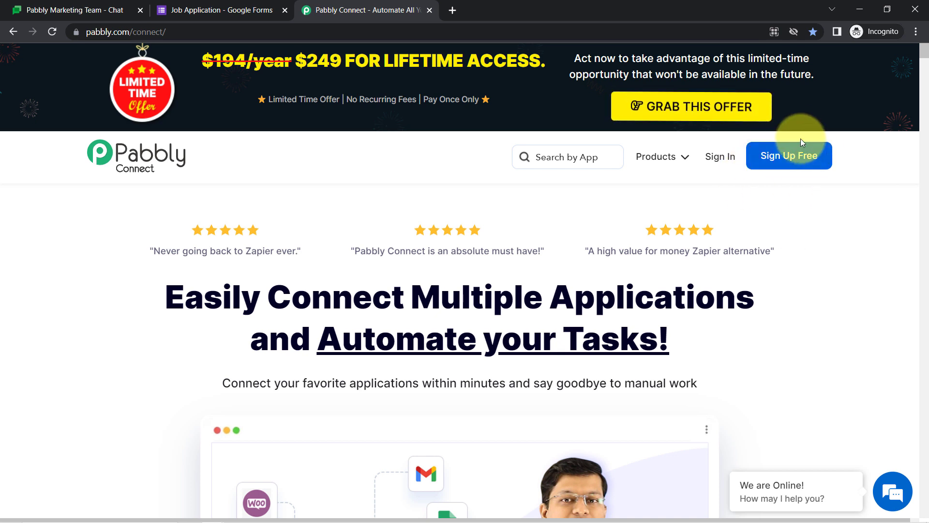
Sign in and launch Pabbly Connect from All Apps to reach the workflow dashboard
click(714, 157)
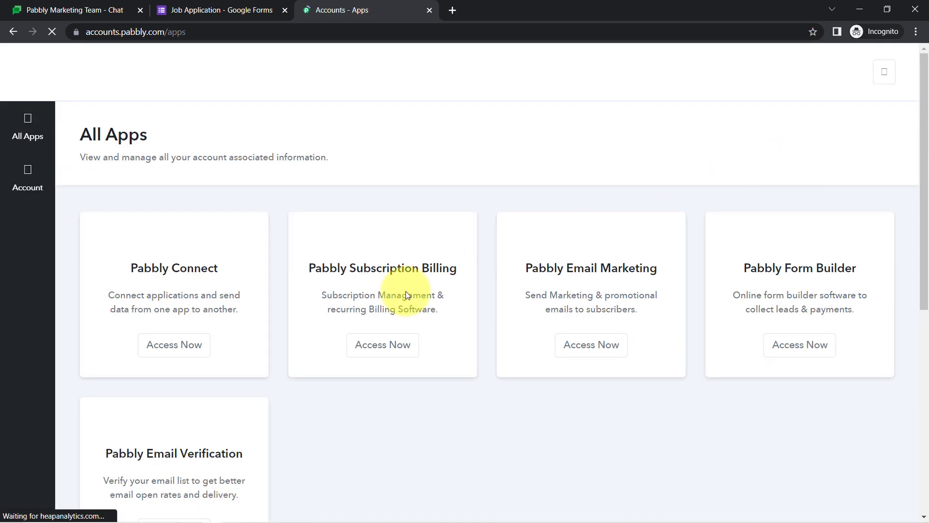
click(183, 354)
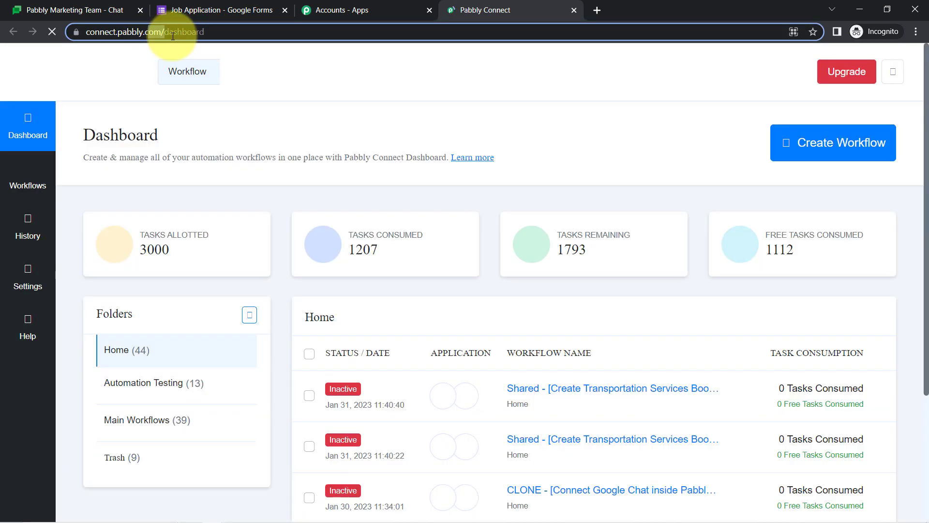
drag(150, 32, 224, 32)
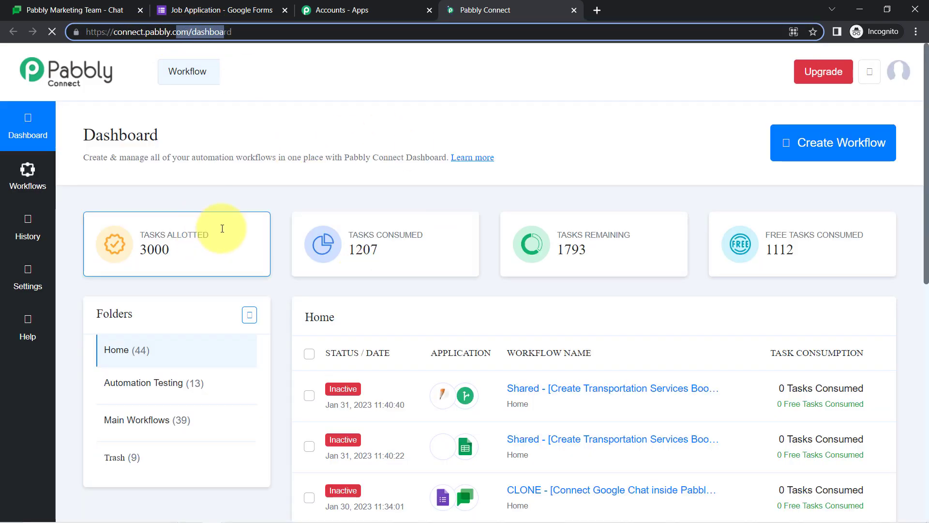
click(916, 31)
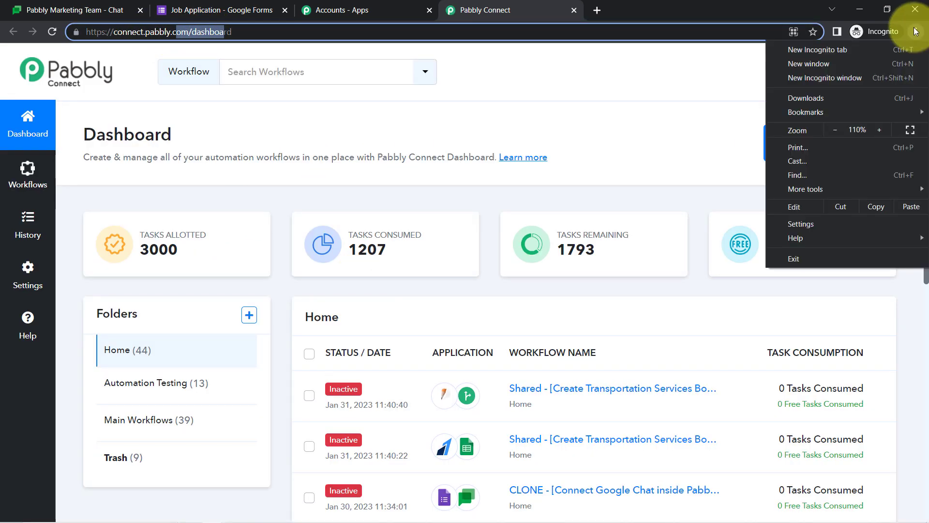
click(917, 31)
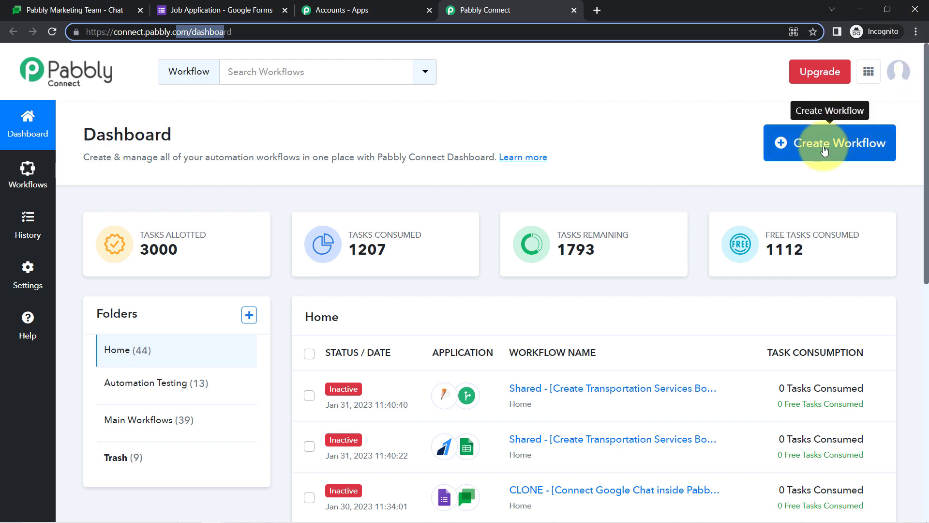
click(824, 151)
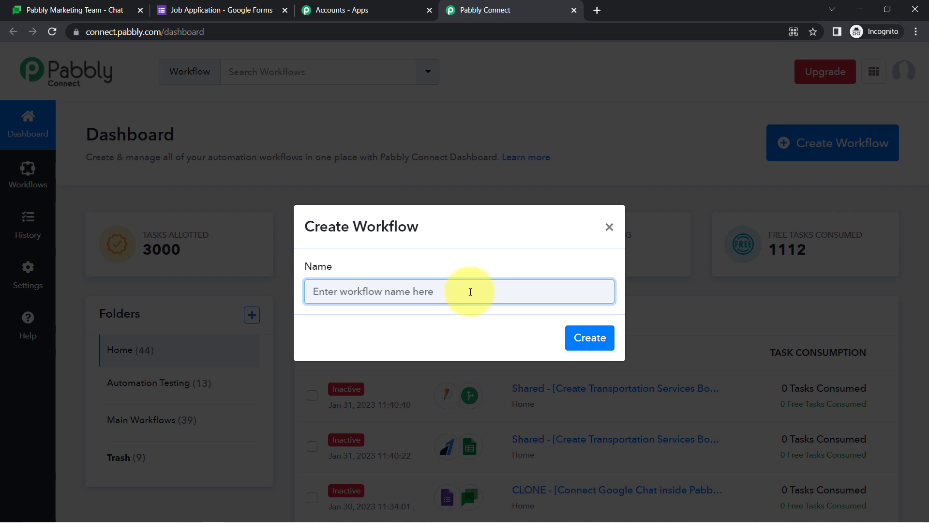
Create the workflow 'Share Google Forms Responses to Google Chat Automatically' and collapse its Trigger card
drag(470, 292, 405, 300)
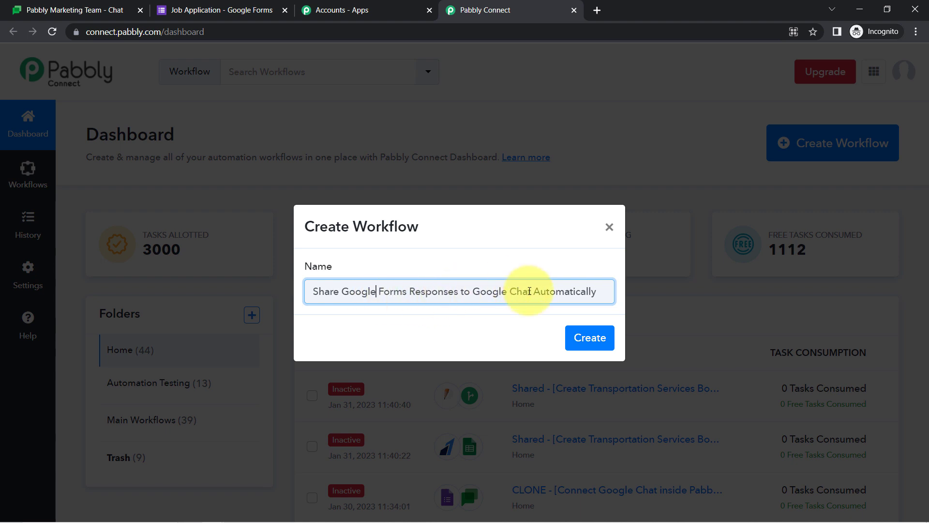
click(582, 337)
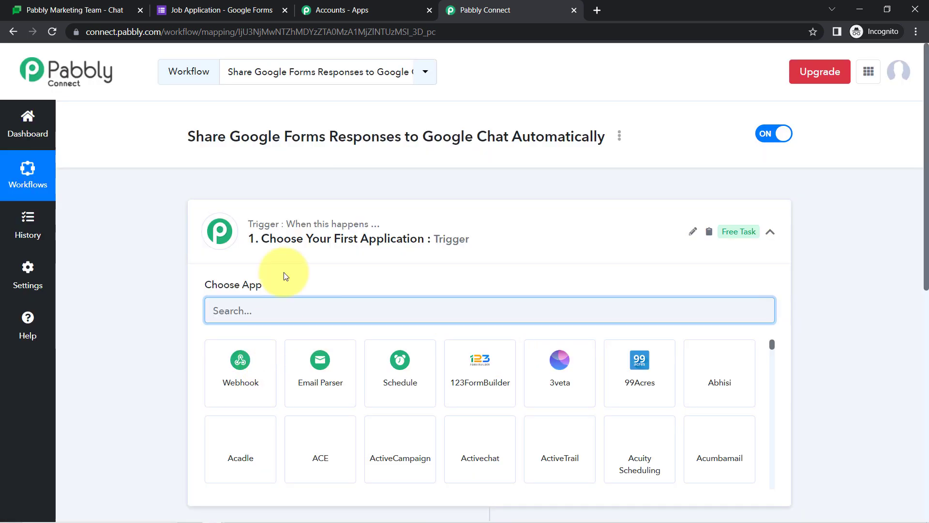
click(285, 228)
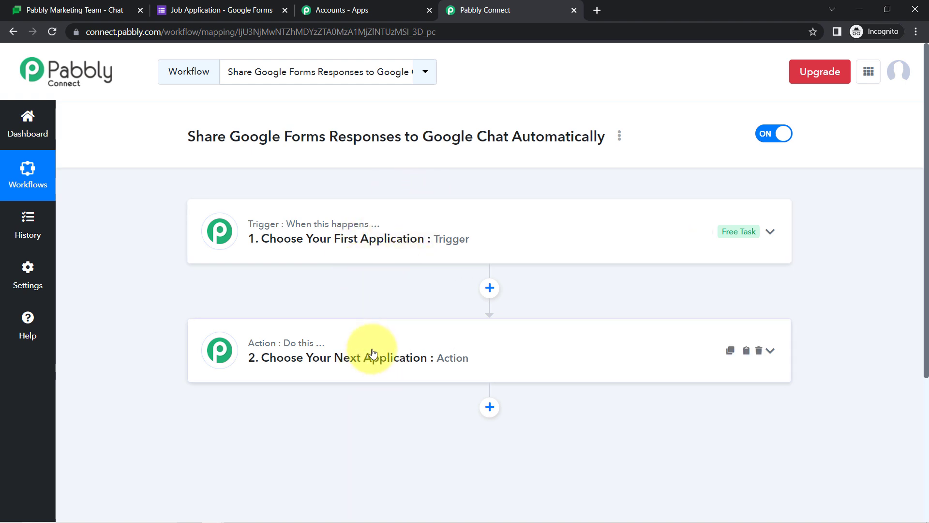
drag(213, 137, 416, 135)
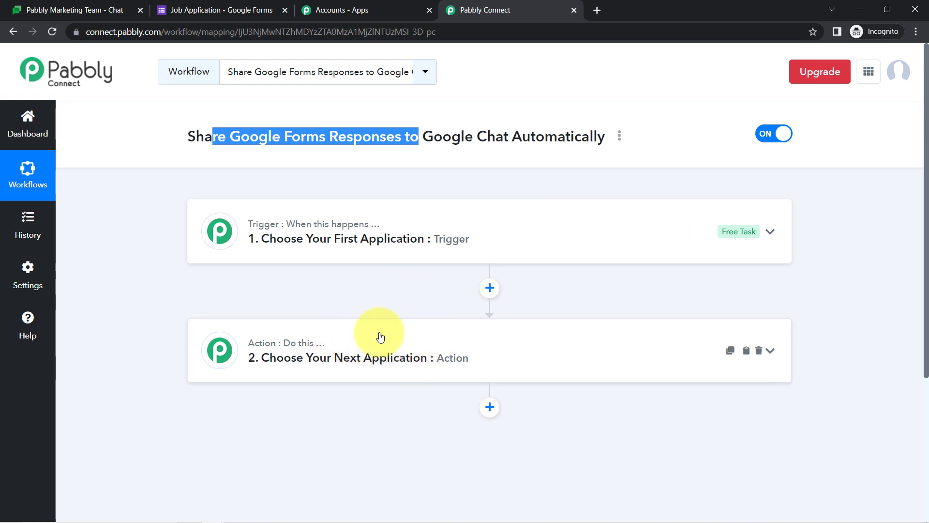
Set the trigger app to Google Forms with the New Response Received event
click(375, 230)
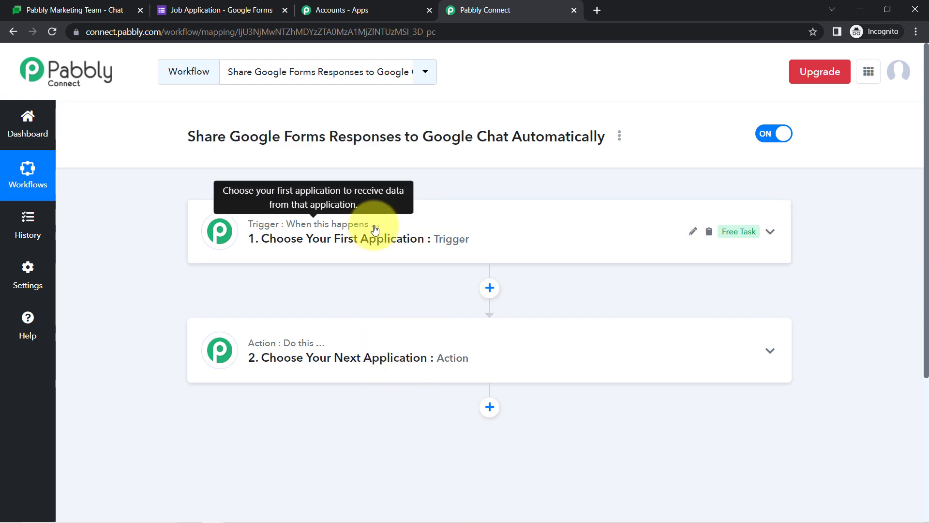
click(247, 313)
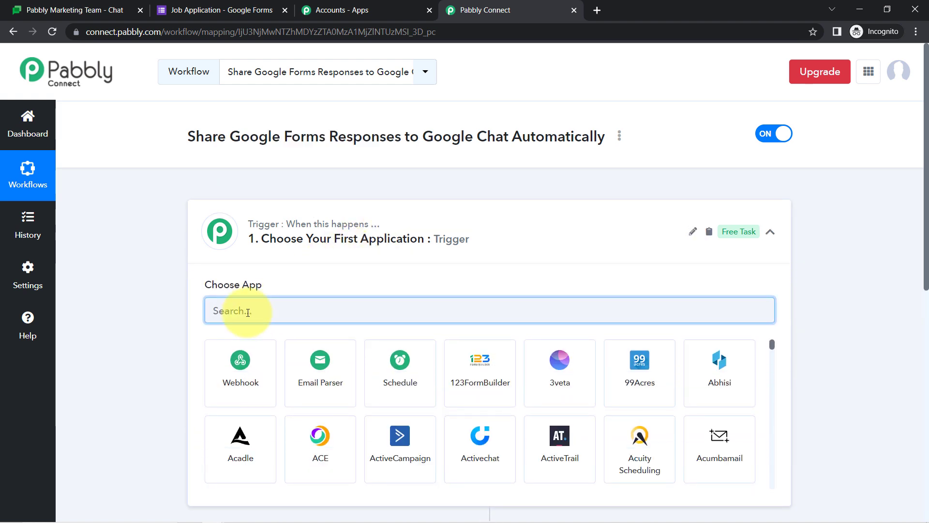
text(google f)
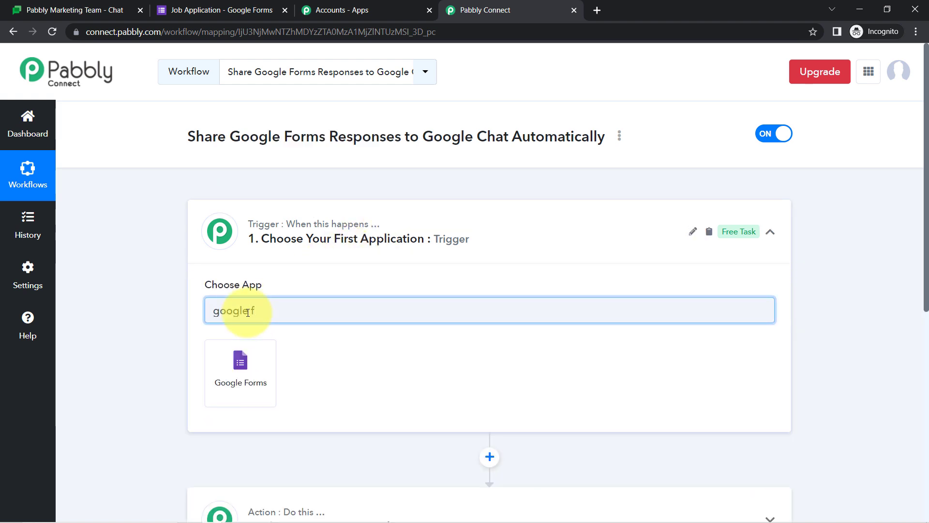
click(244, 349)
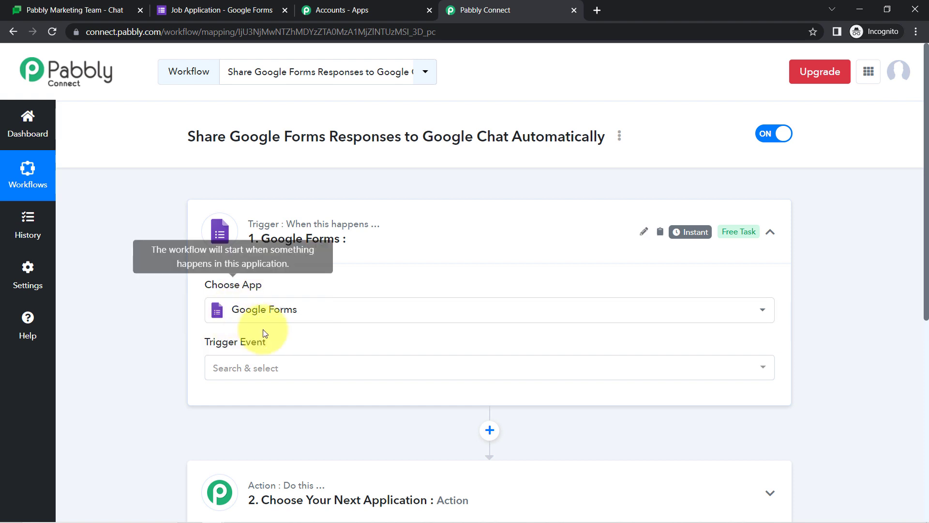
click(247, 373)
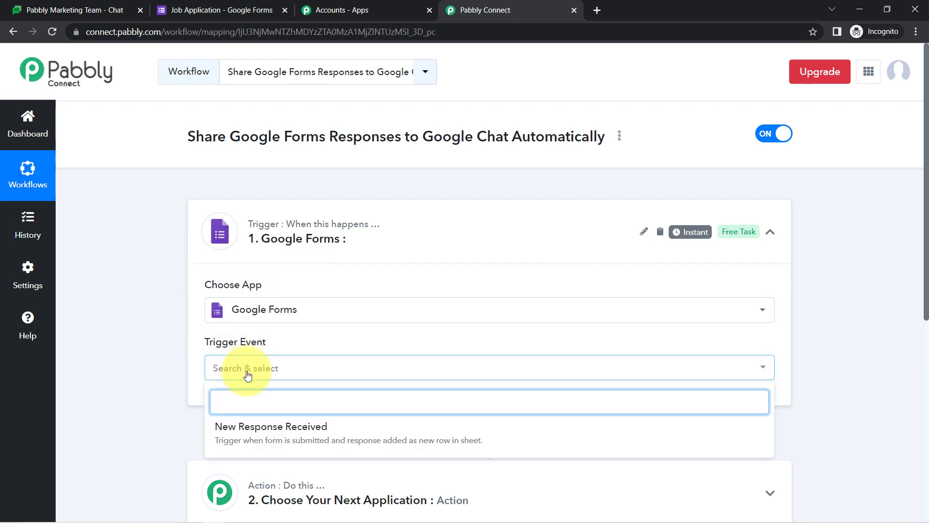
click(262, 435)
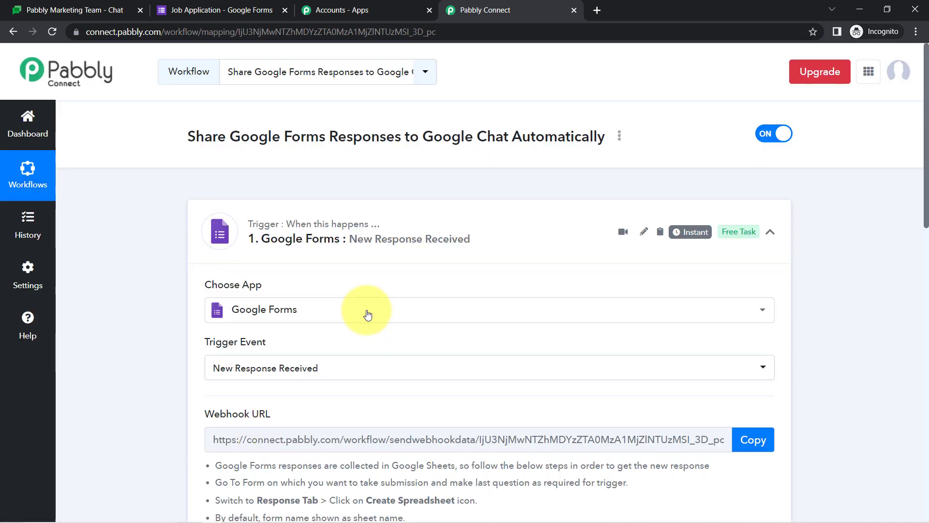
Highlight the Webhook URL heading and setup instructions, then bring up the Job Application form
drag(925, 140, 914, 205)
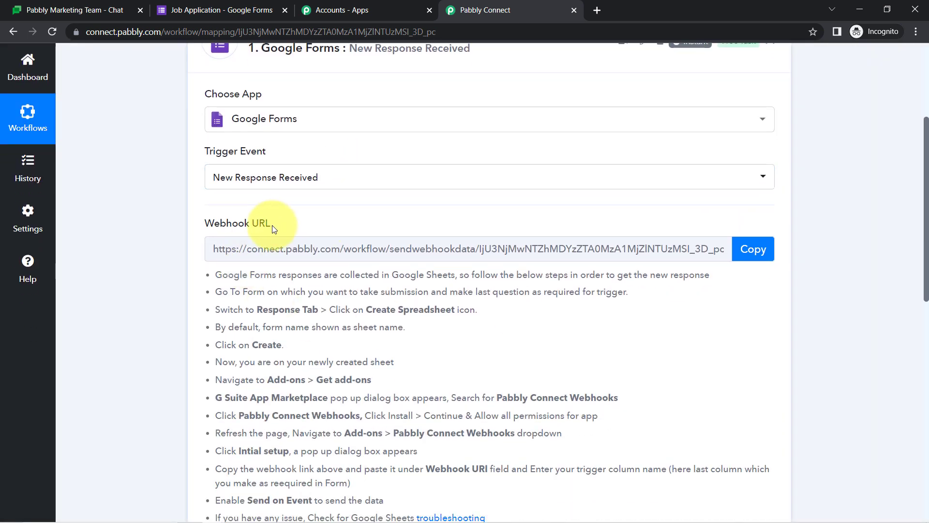
mouse_move(208, 228)
drag(224, 228, 286, 224)
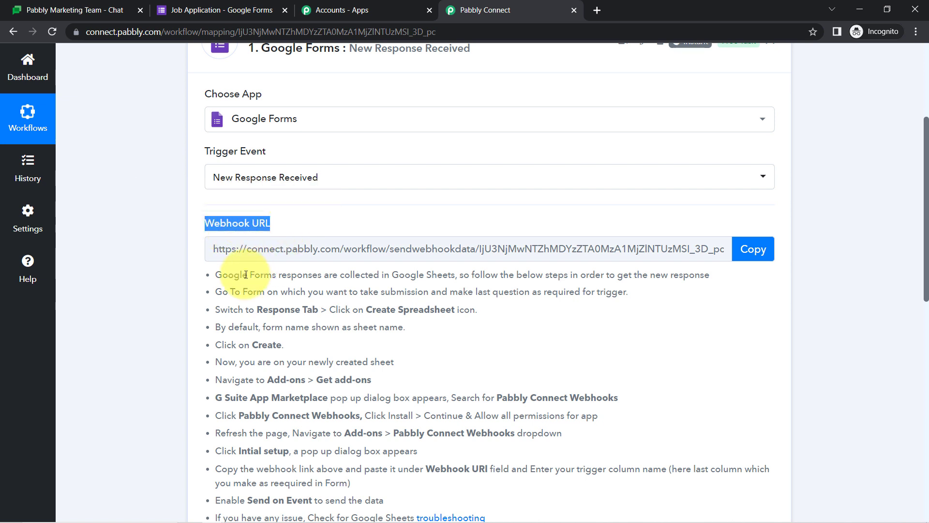
drag(217, 277, 305, 447)
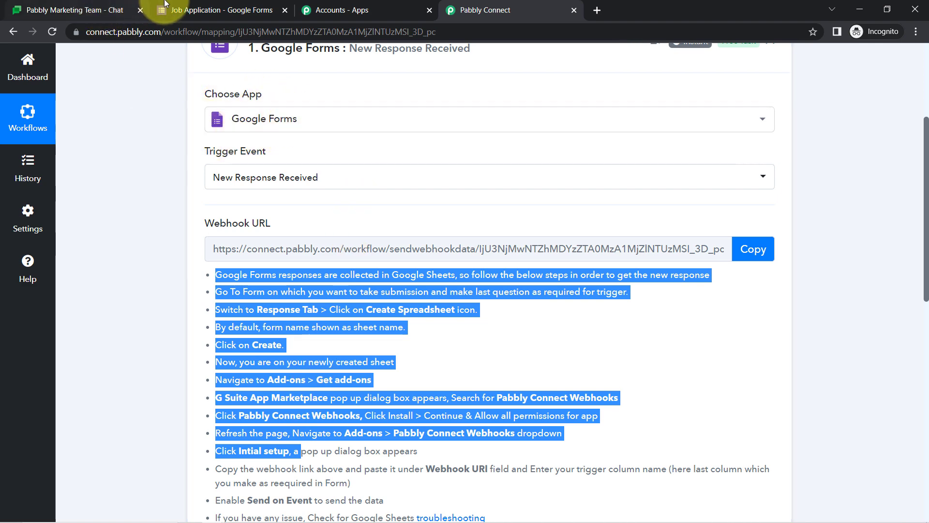
click(222, 10)
click(483, 10)
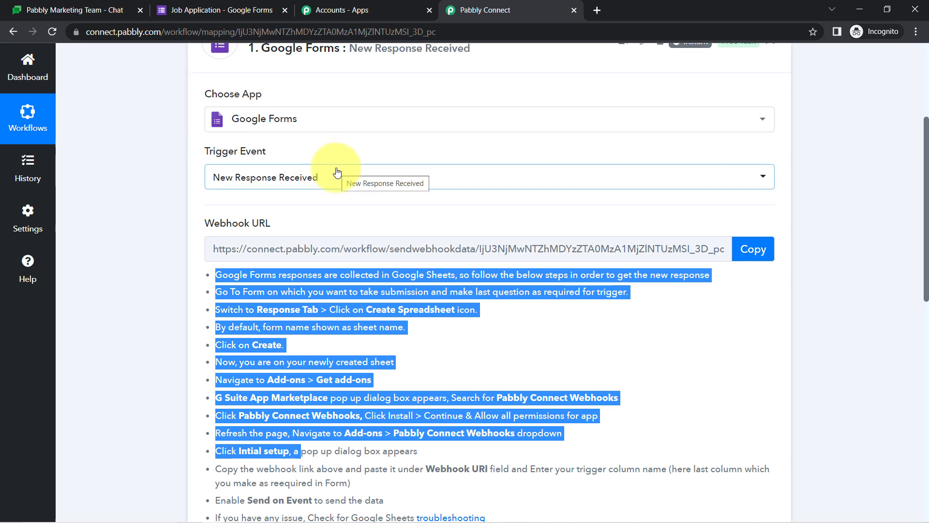
click(225, 6)
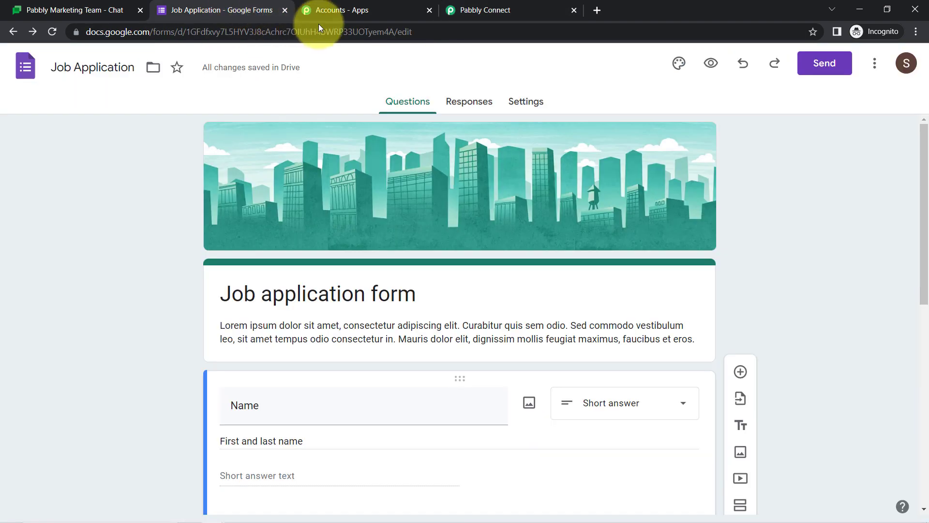
Open the form's responses spreadsheet in Google Sheets and copy the workflow's webhook URL
click(448, 103)
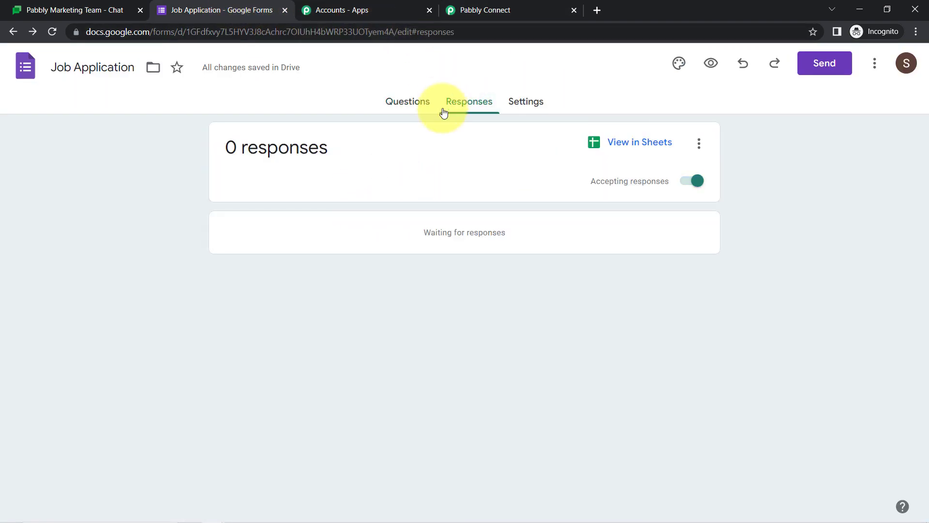
click(622, 146)
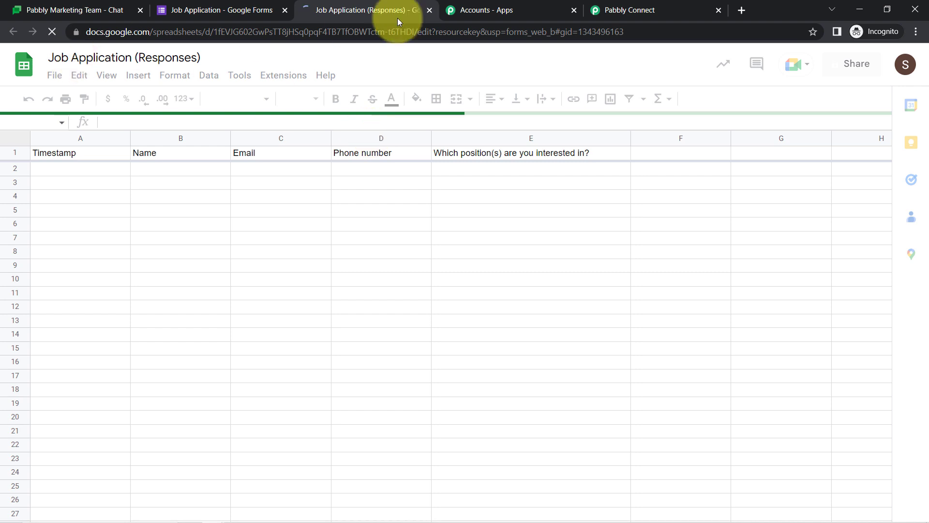
click(644, 6)
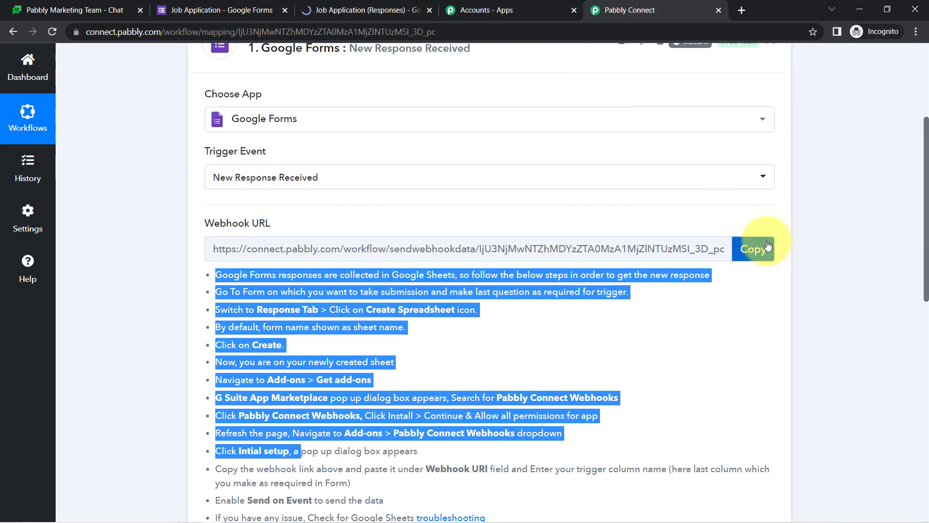
click(768, 246)
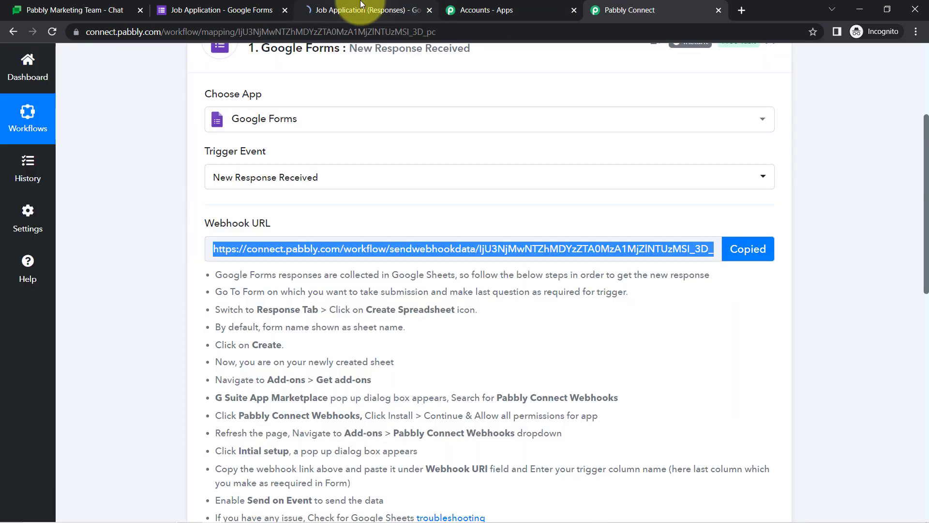
click(329, 9)
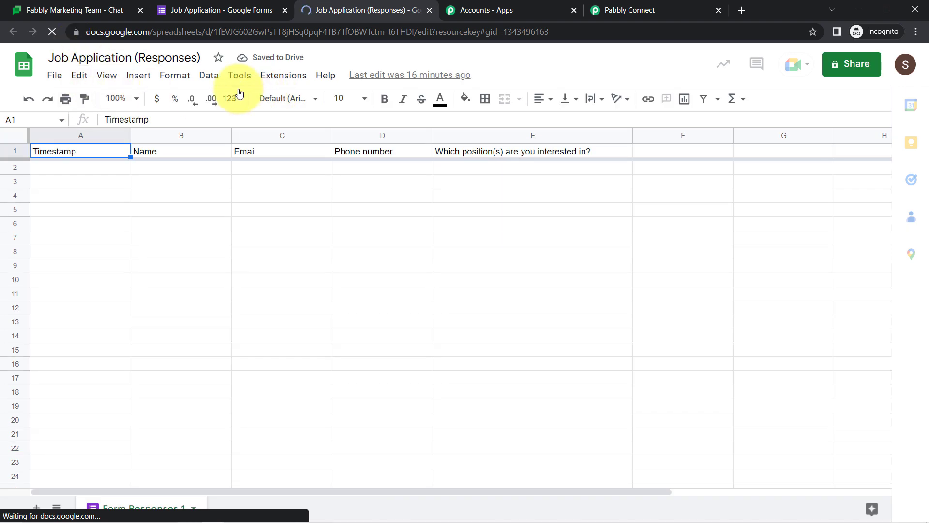
Zoom the responses sheet to 125% and make header row 1 bold
click(133, 99)
click(124, 208)
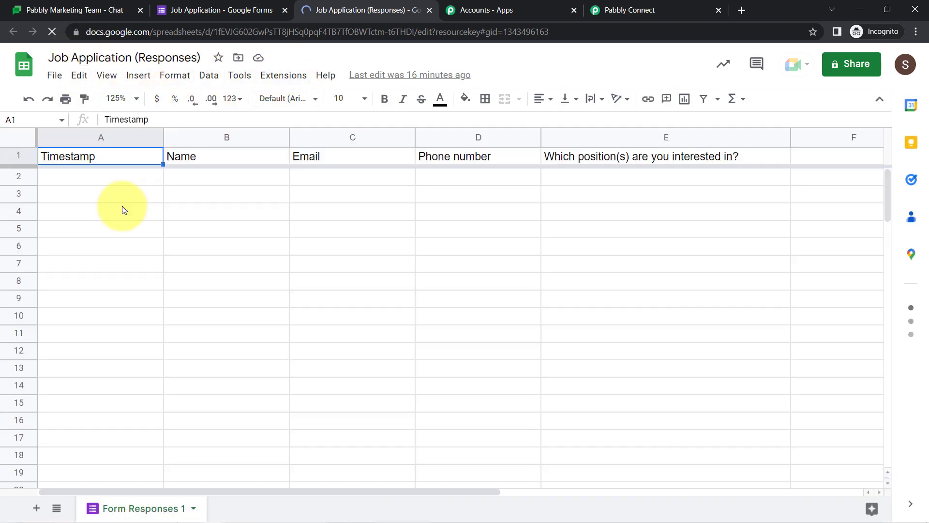
click(15, 155)
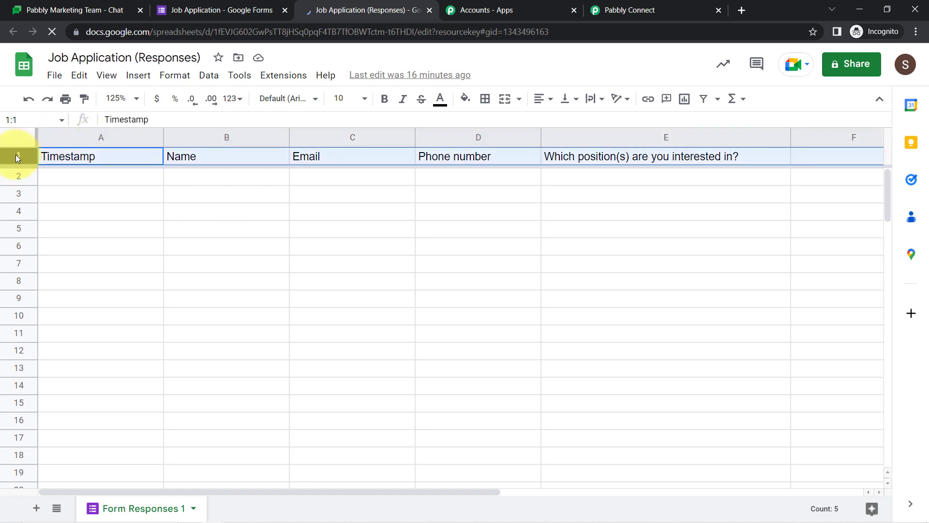
key(ctrl+b)
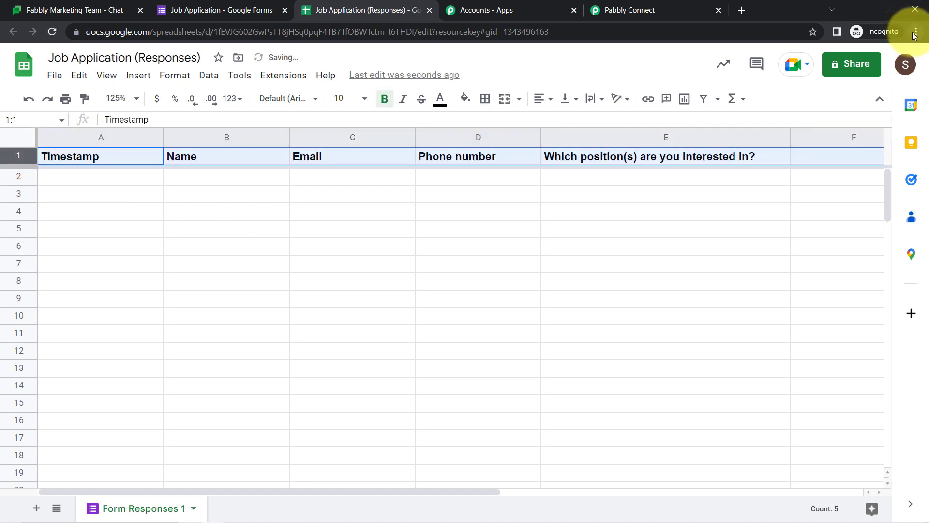
click(914, 33)
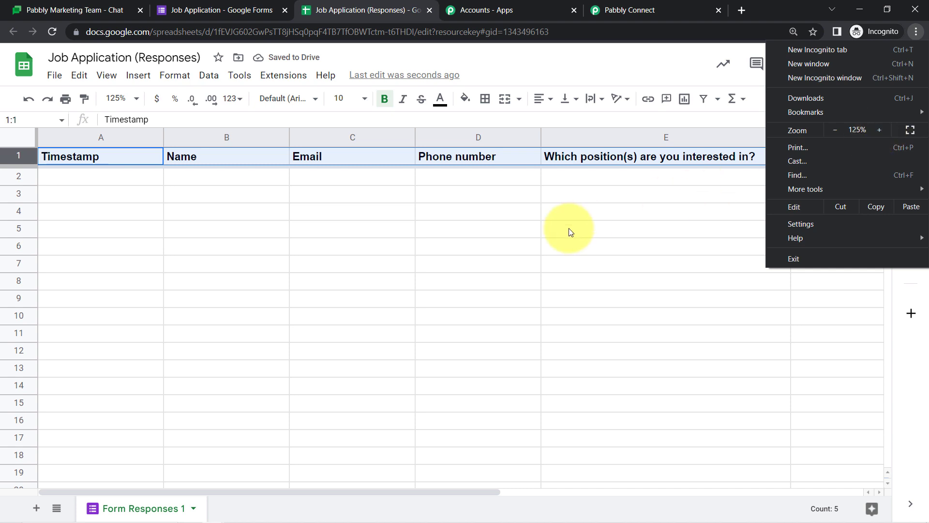
click(569, 231)
click(537, 228)
click(301, 80)
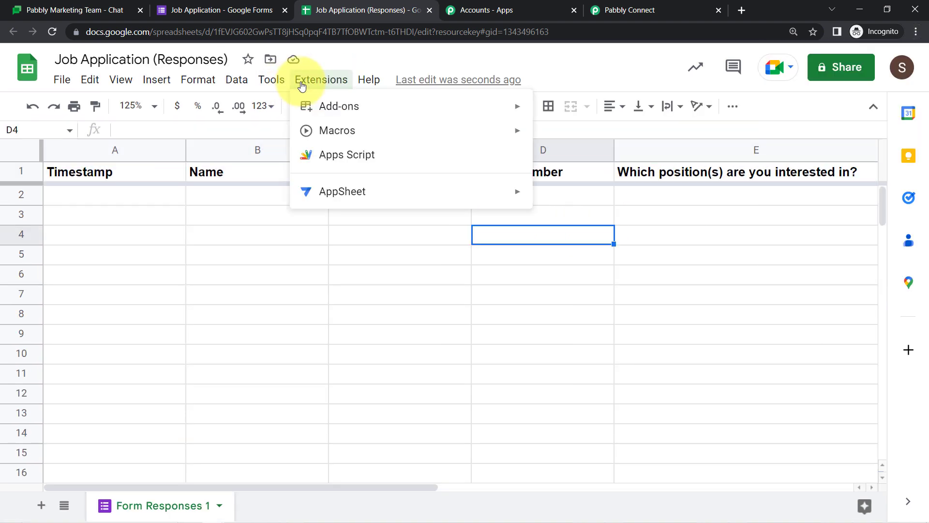
Find the Pabbly Connect Webhooks add-on in the Google Workspace Marketplace
mouse_move(383, 115)
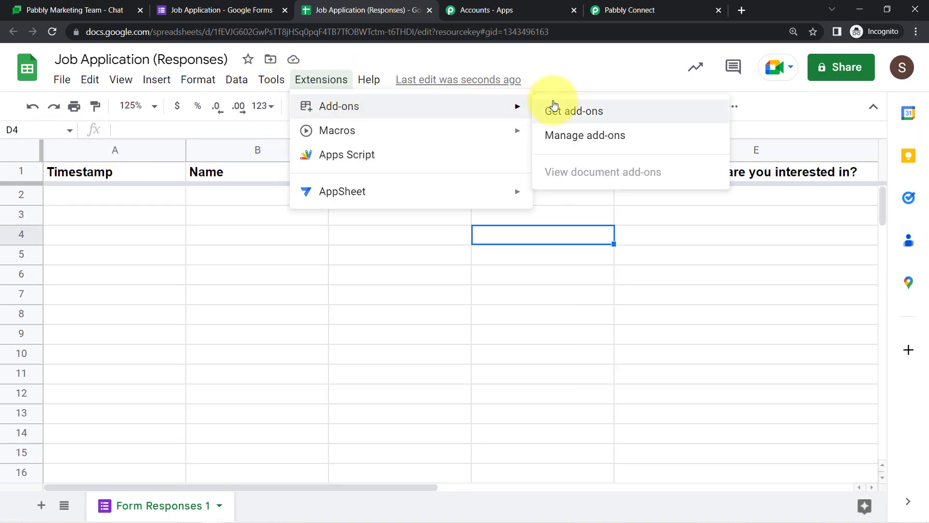
click(569, 112)
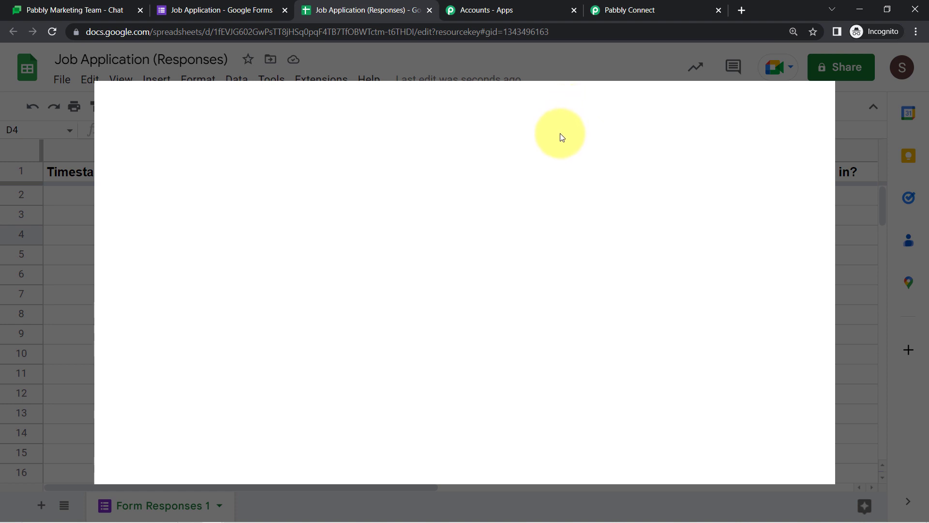
click(482, 104)
text(pabb)
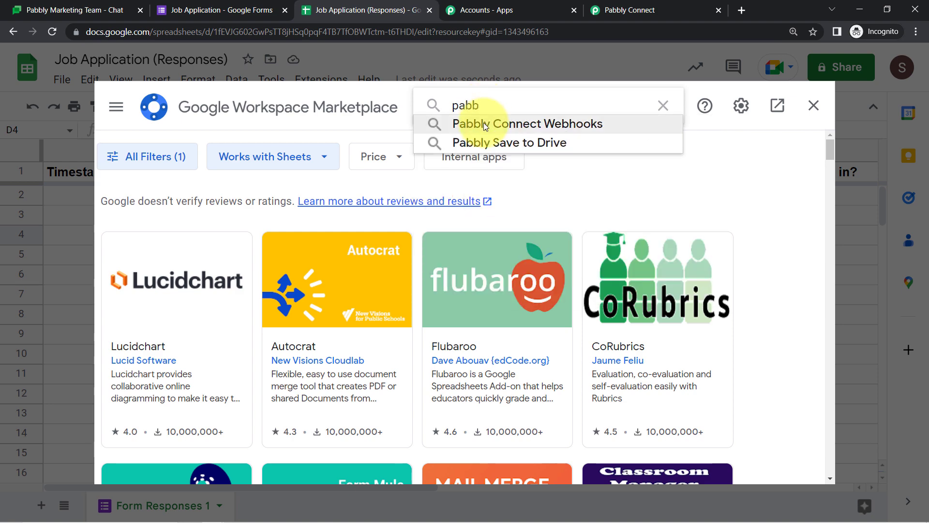
click(484, 123)
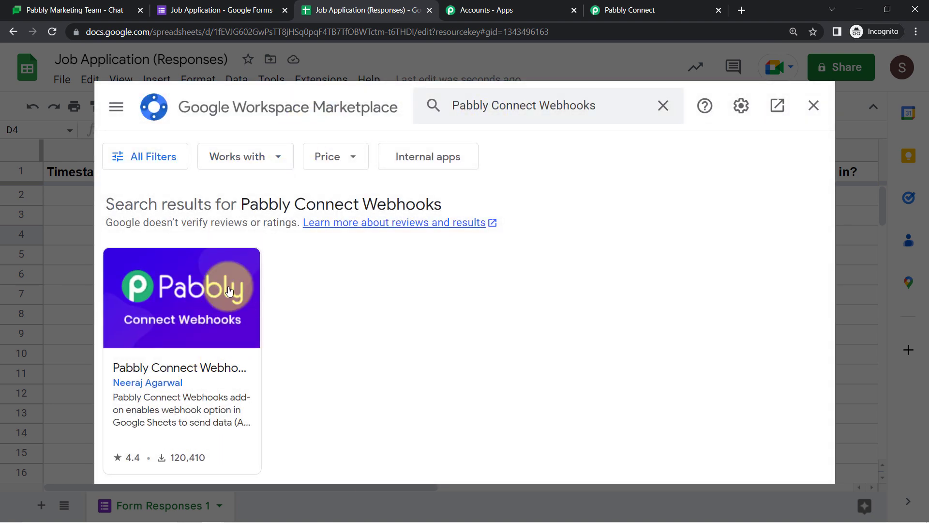
click(213, 303)
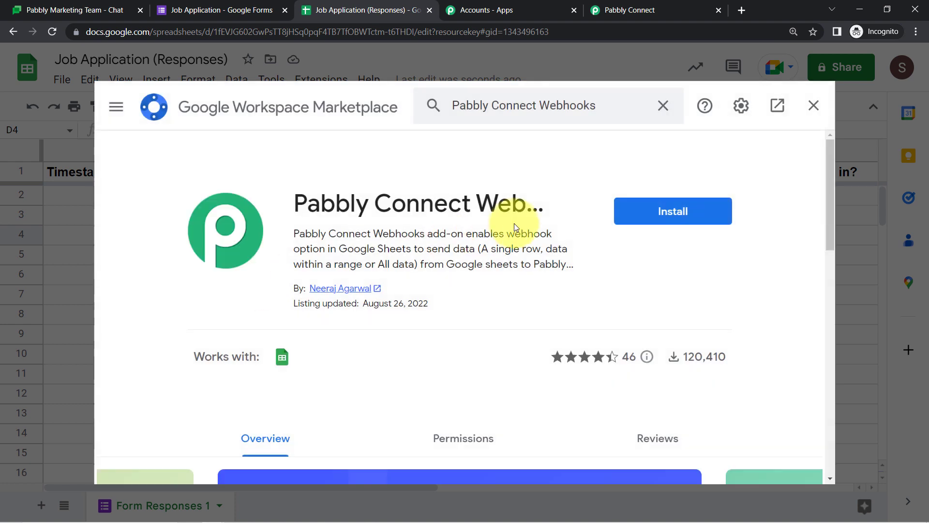
Install Pabbly Connect Webhooks, choosing the Google account and allowing its requested permissions
click(649, 211)
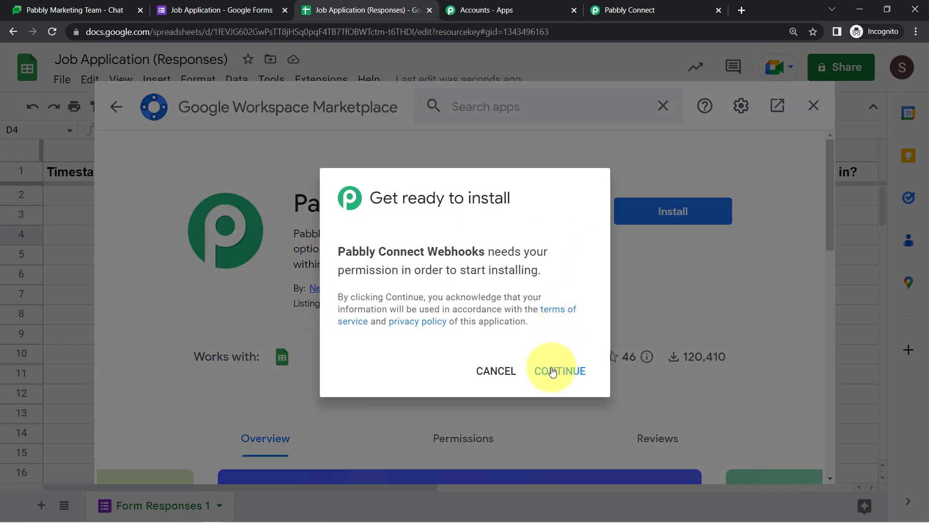
click(552, 372)
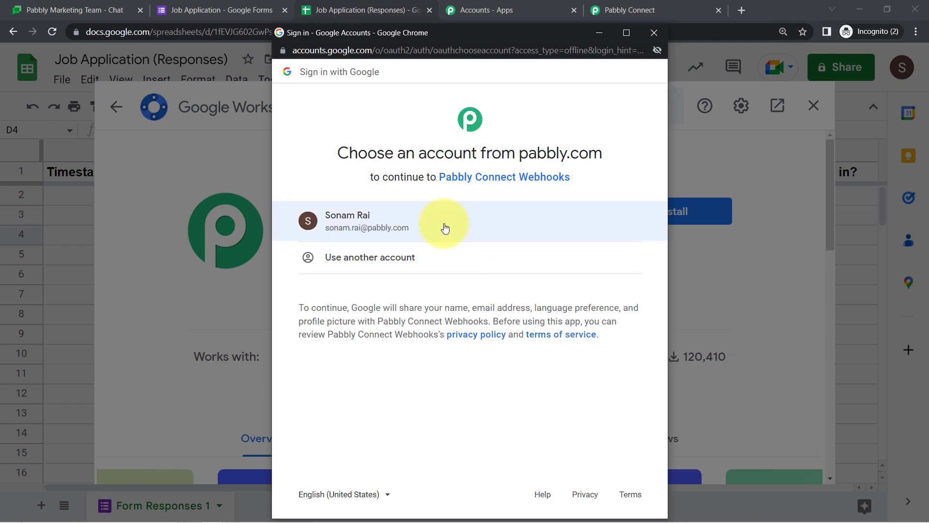
click(445, 228)
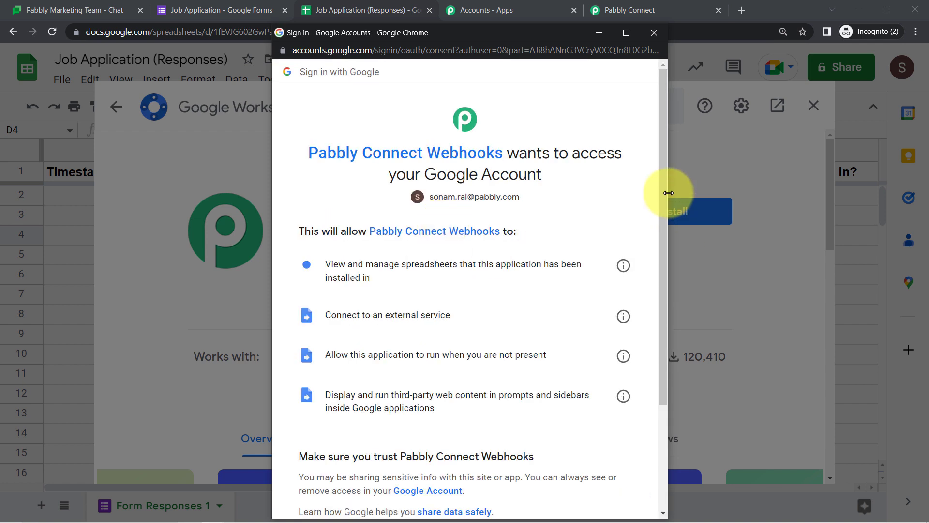
drag(665, 193, 660, 383)
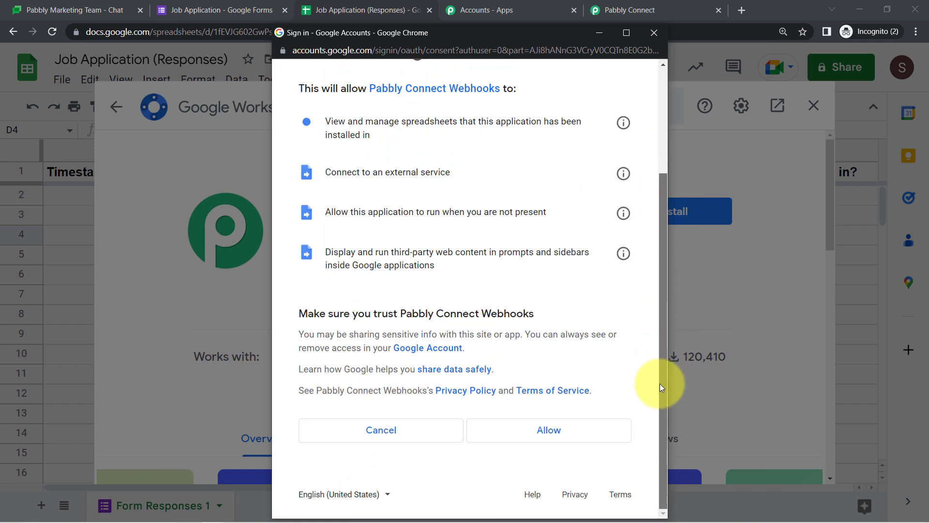
click(550, 430)
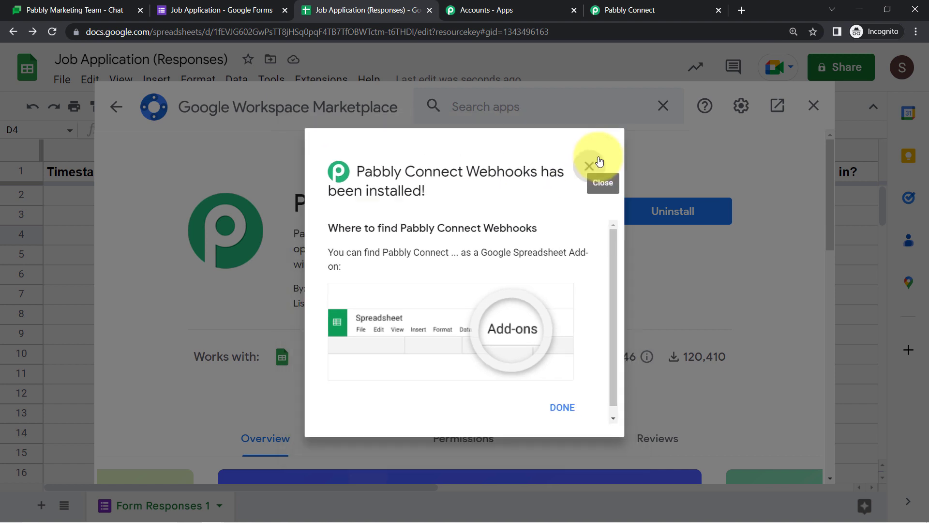
click(601, 160)
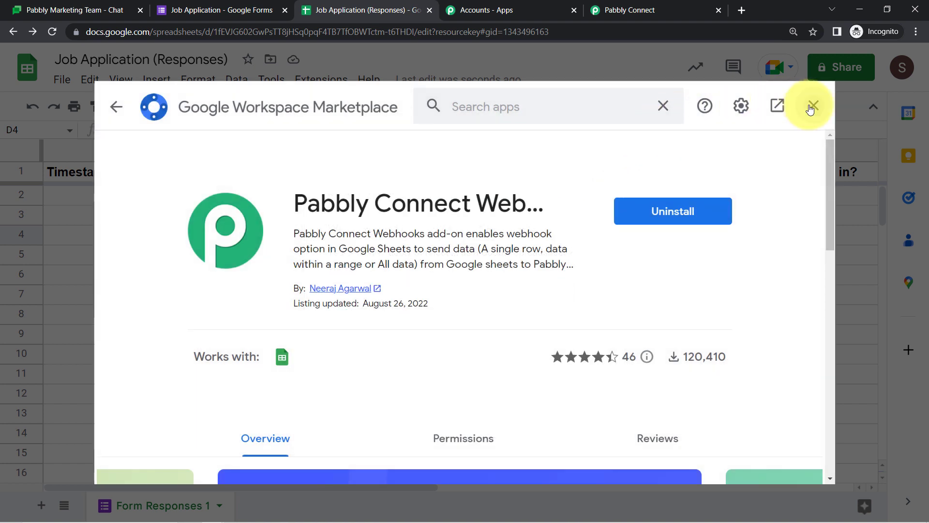
click(812, 106)
click(315, 81)
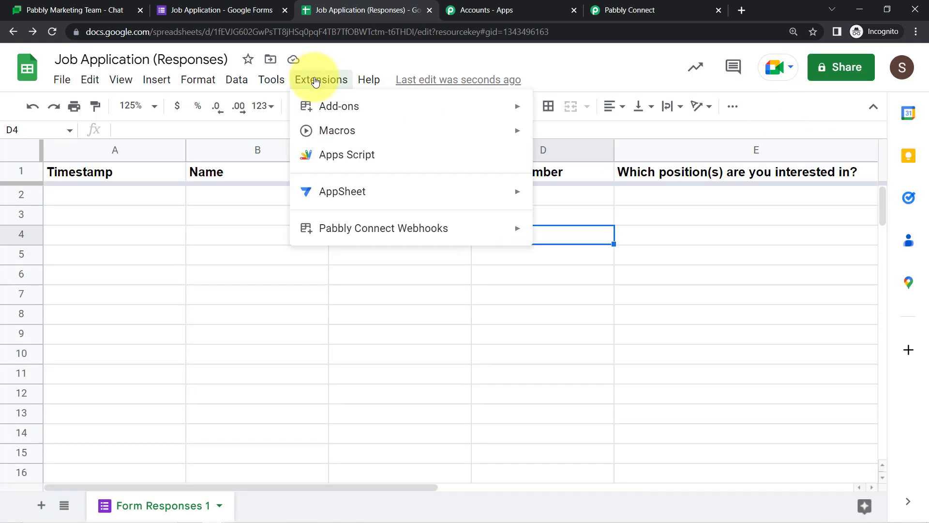
Search the Marketplace for 'Pabbly Connect Webhooks' to confirm it is installed
mouse_move(452, 104)
click(569, 112)
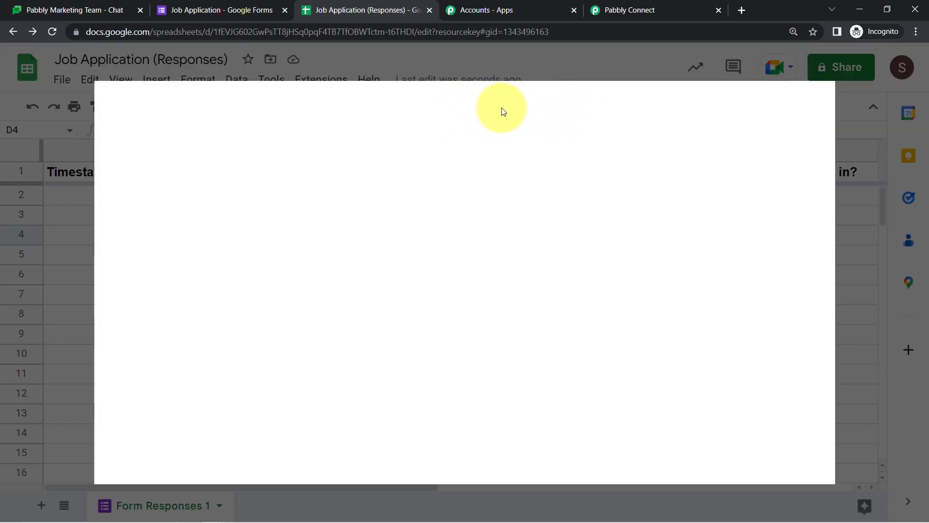
click(518, 108)
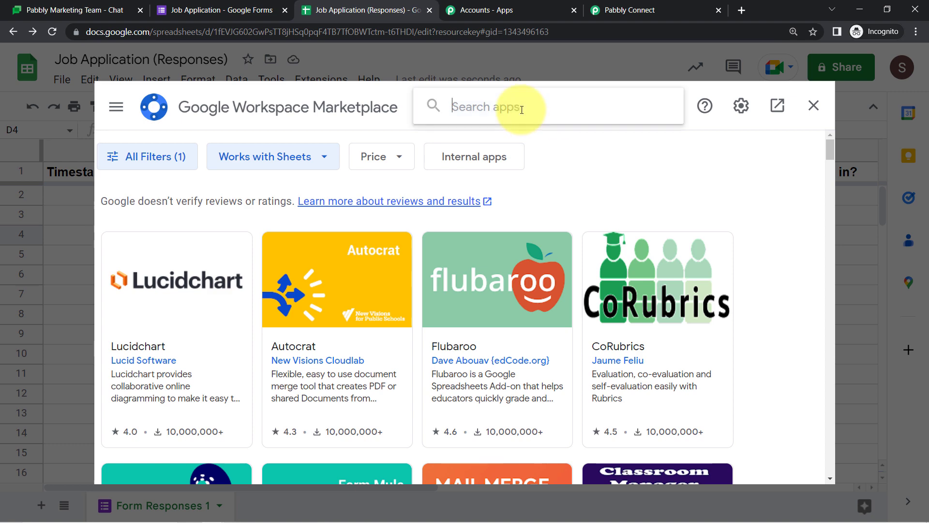
text(Pabbly Connect Webhooks)
key(Return)
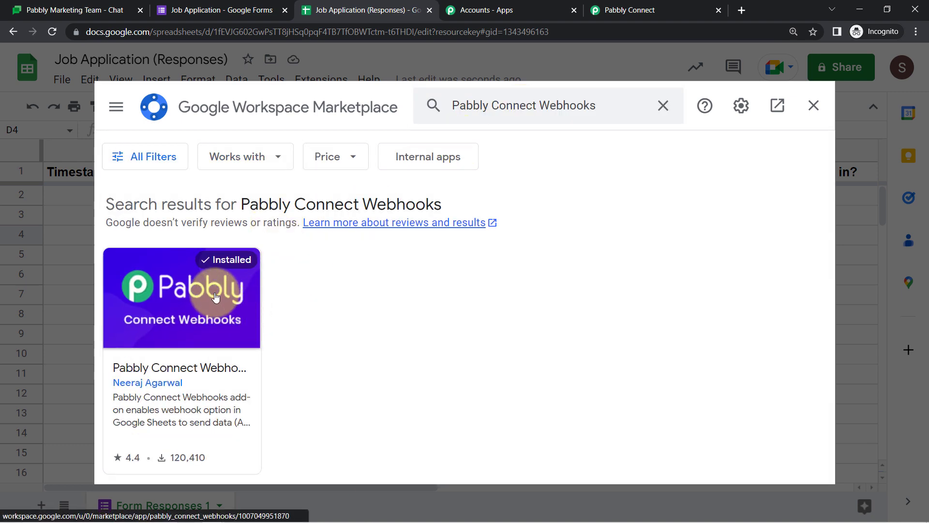
click(810, 106)
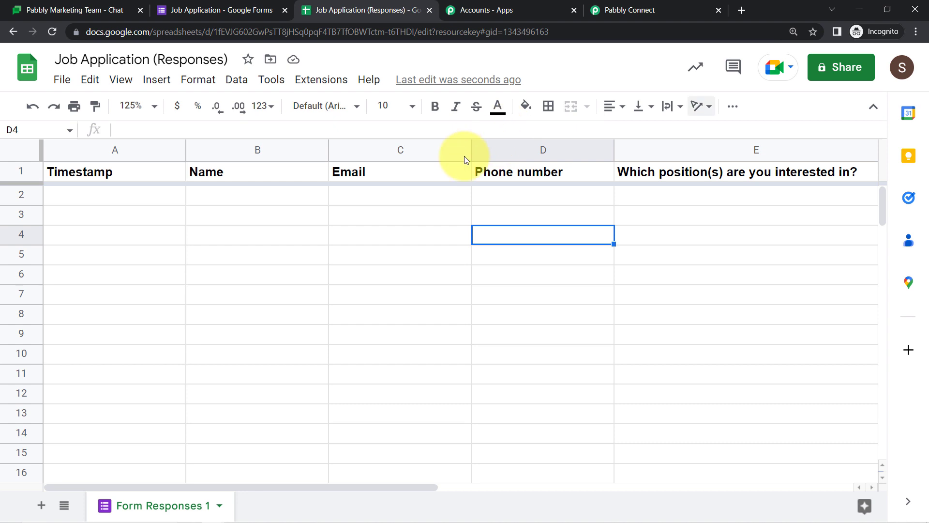
Launch Pabbly Connect Webhooks > Initial Setup from Extensions, then return to the Pabbly Connect workflow
click(312, 88)
mouse_move(423, 231)
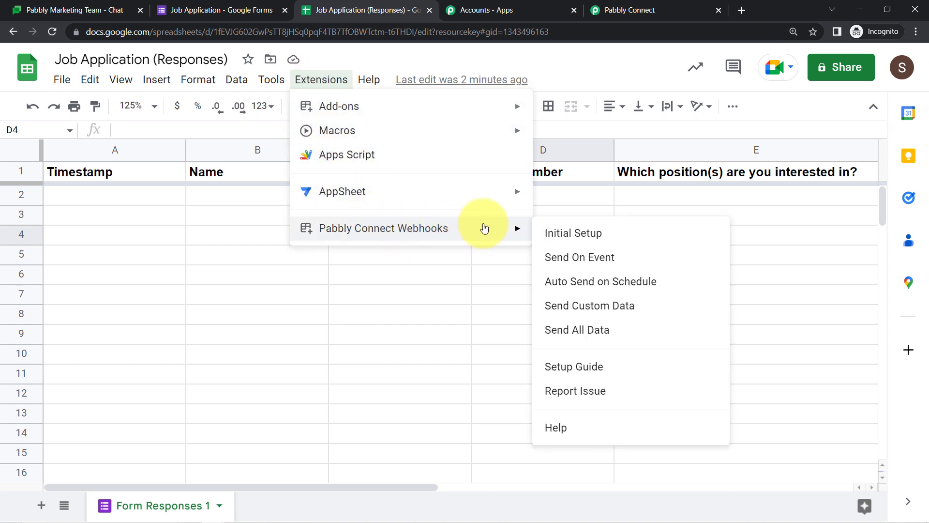
click(561, 234)
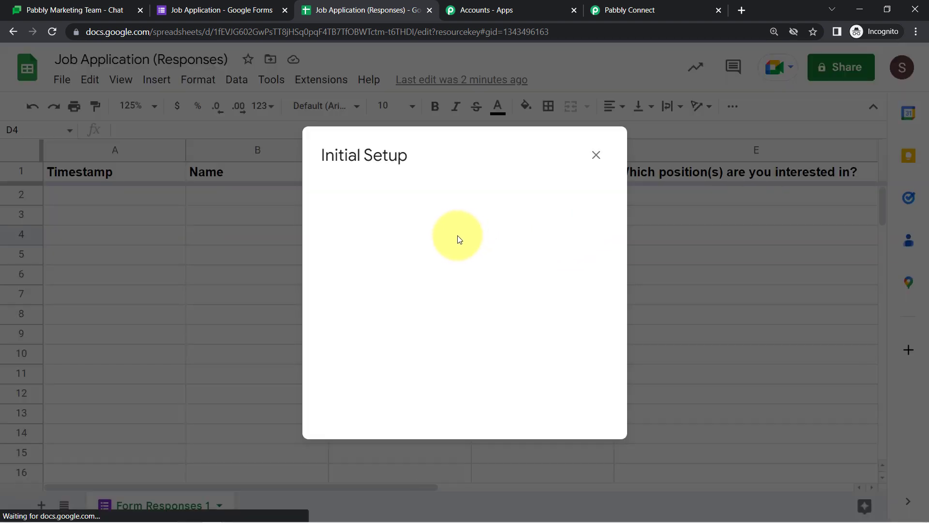
click(634, 9)
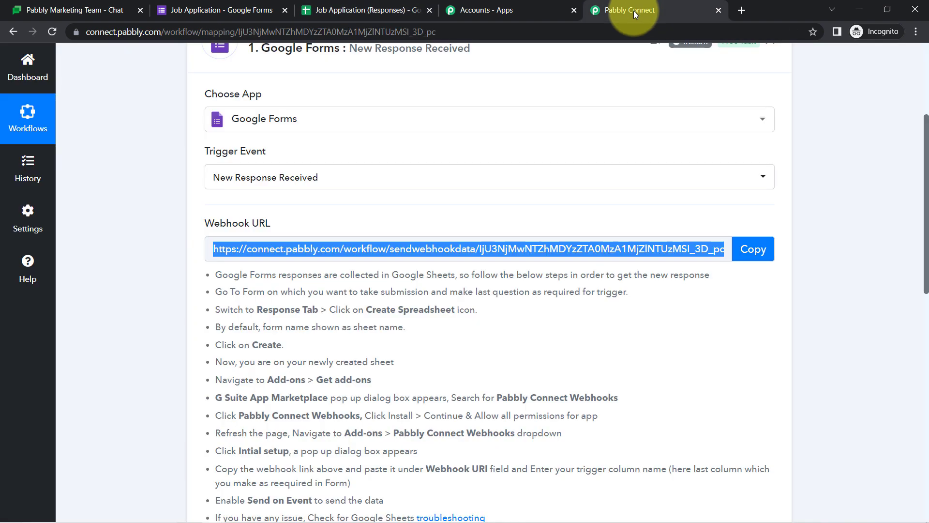
Paste the workflow's webhook URL into the add-on's Initial Setup, close it, and return to the form
click(753, 249)
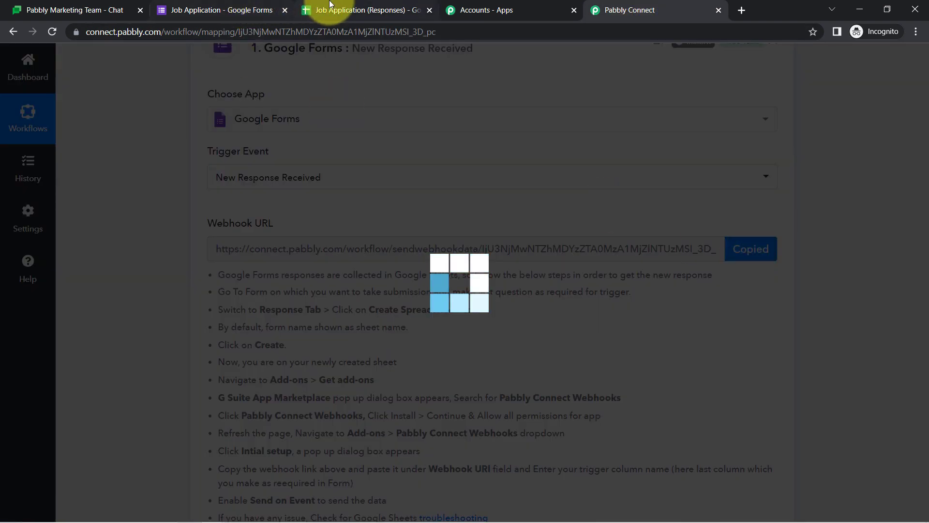
click(330, 6)
click(350, 269)
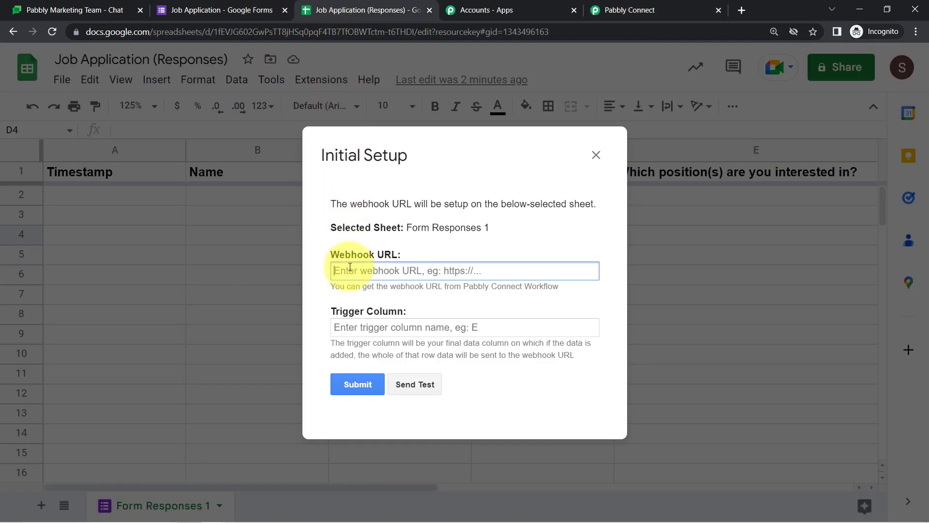
key(ctrl+v)
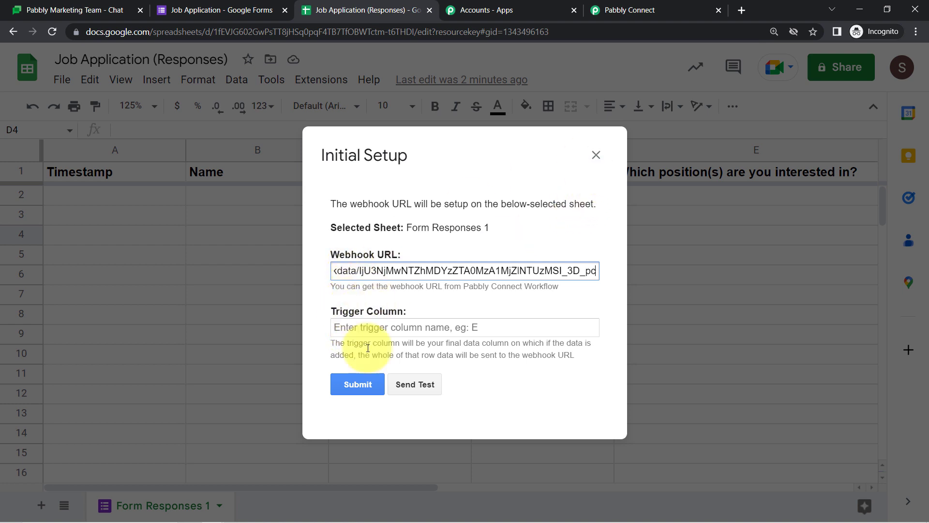
click(589, 151)
click(184, 10)
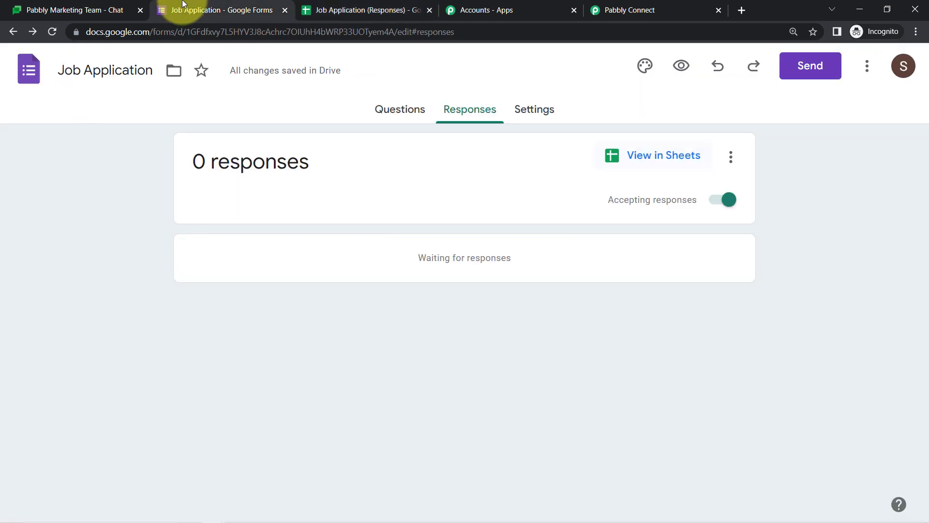
Submit a test application in the form preview with dummy name, email, phone and Digital Marketing position
click(682, 66)
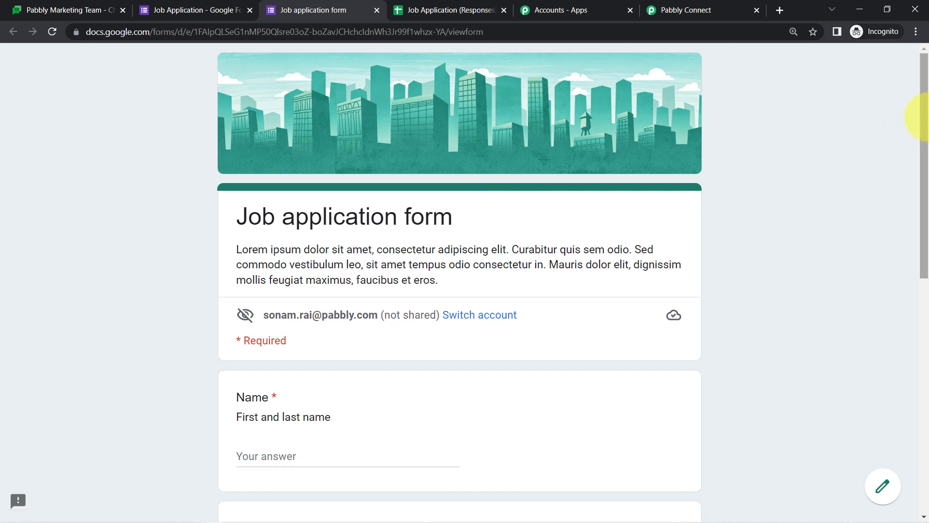
drag(925, 116, 925, 211)
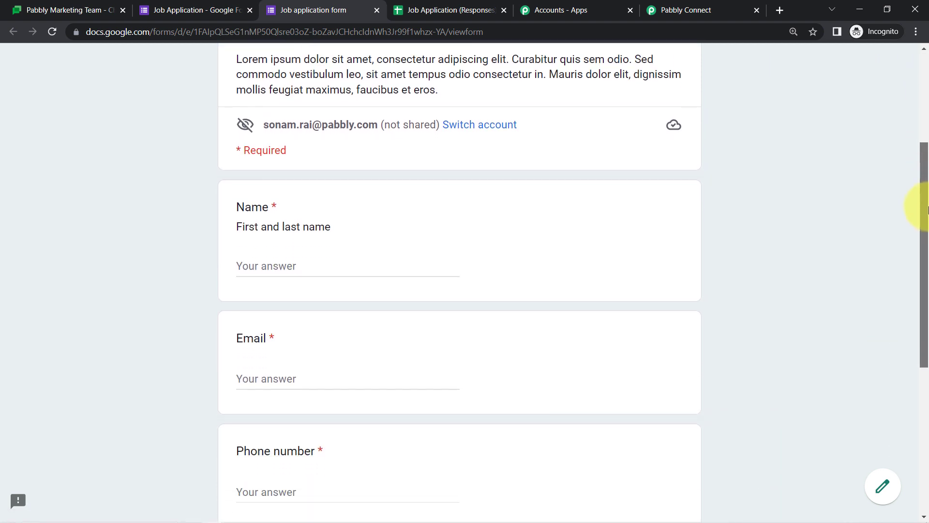
click(265, 264)
text(Dummy User)
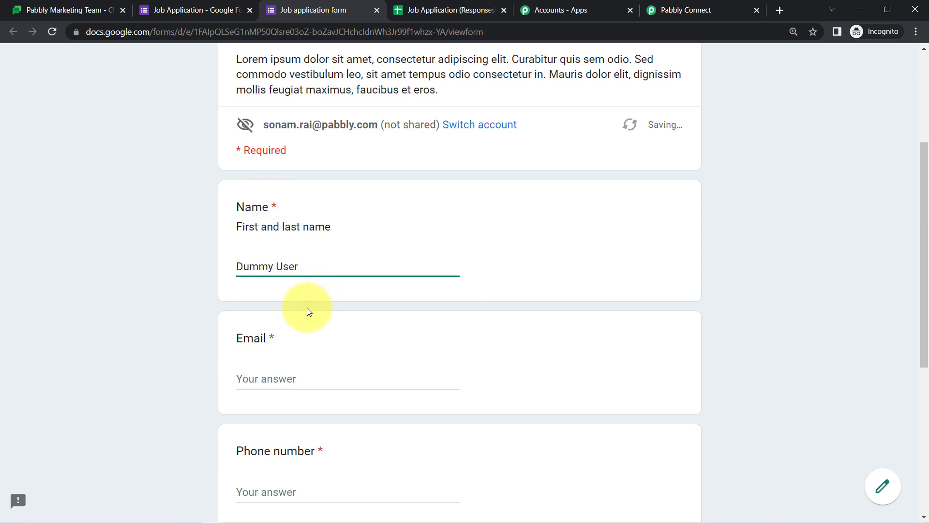
click(244, 376)
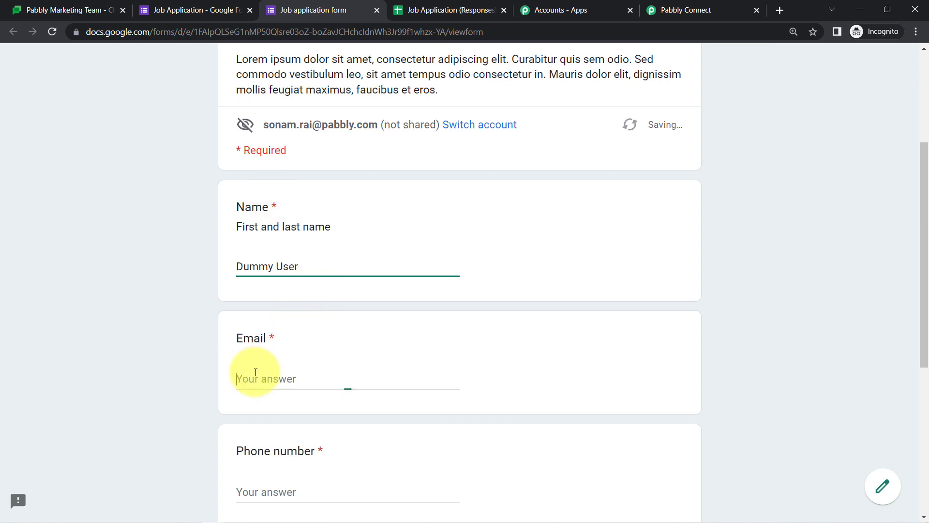
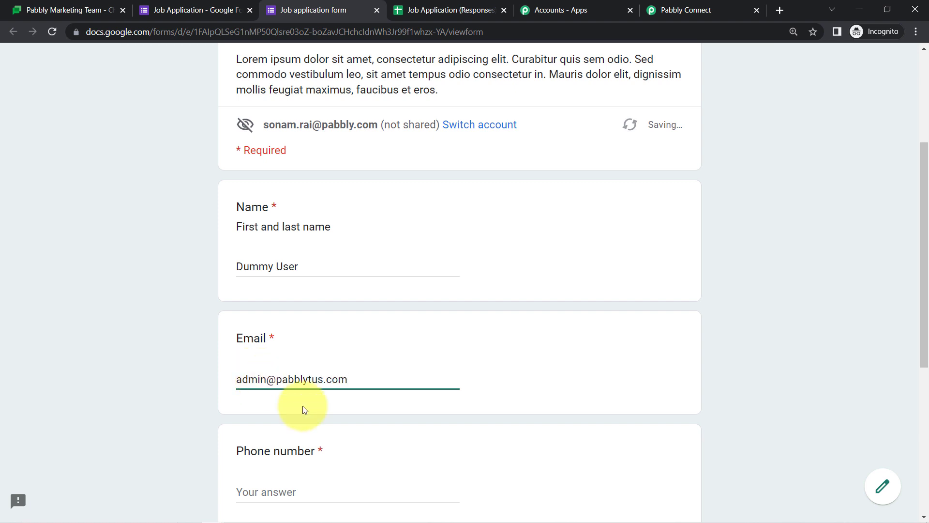
drag(921, 181, 924, 313)
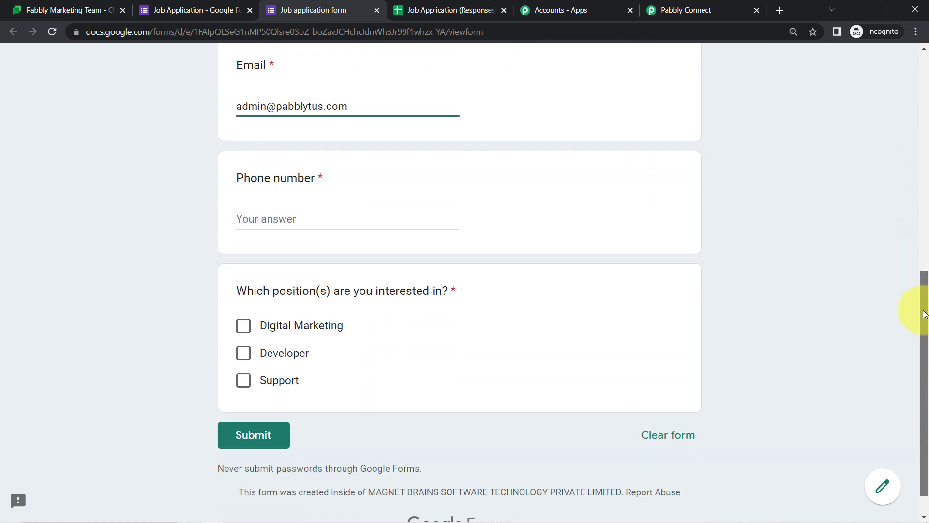
click(247, 220)
text(9111111111)
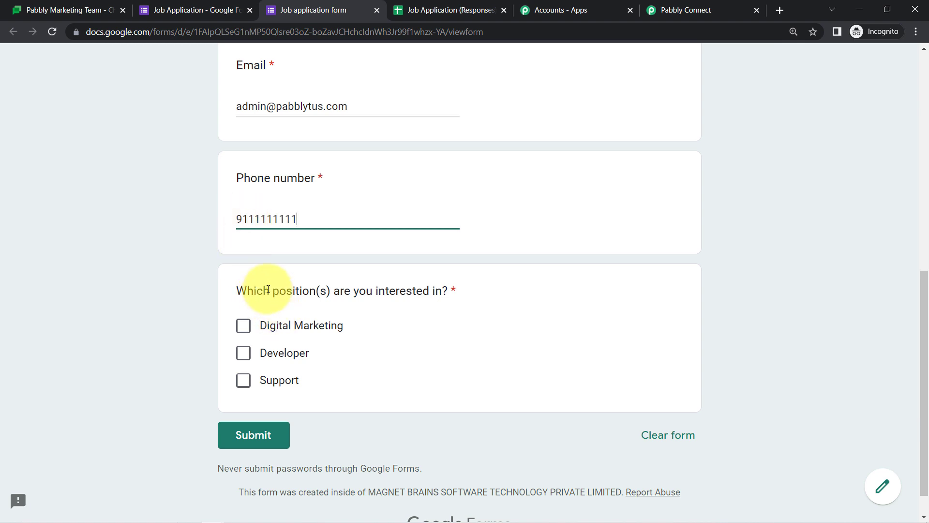
click(286, 326)
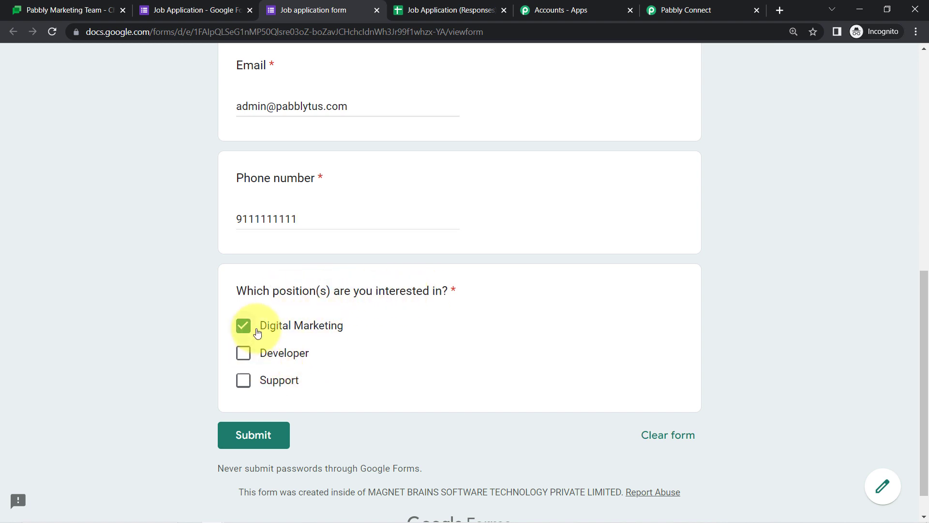
click(237, 438)
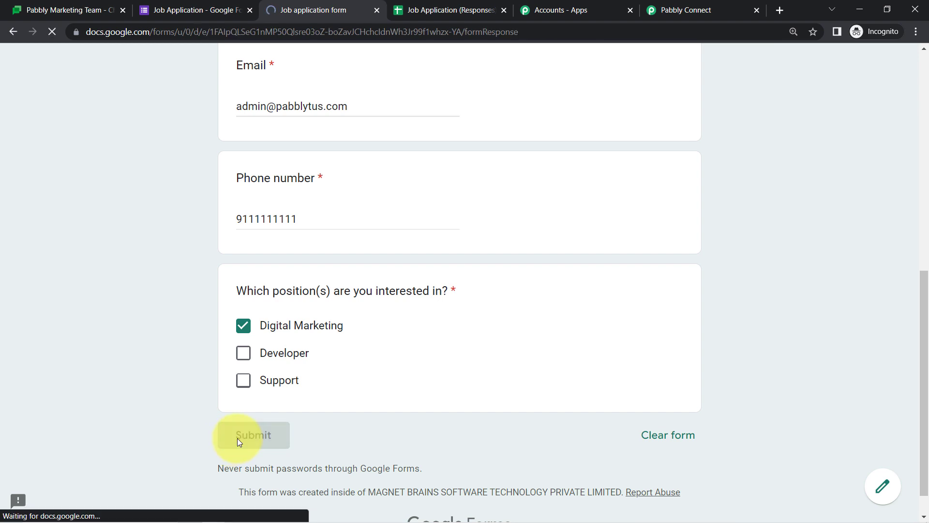
Select the test response in row 2 and open the Pabbly Connect Webhooks Initial Setup
click(419, 7)
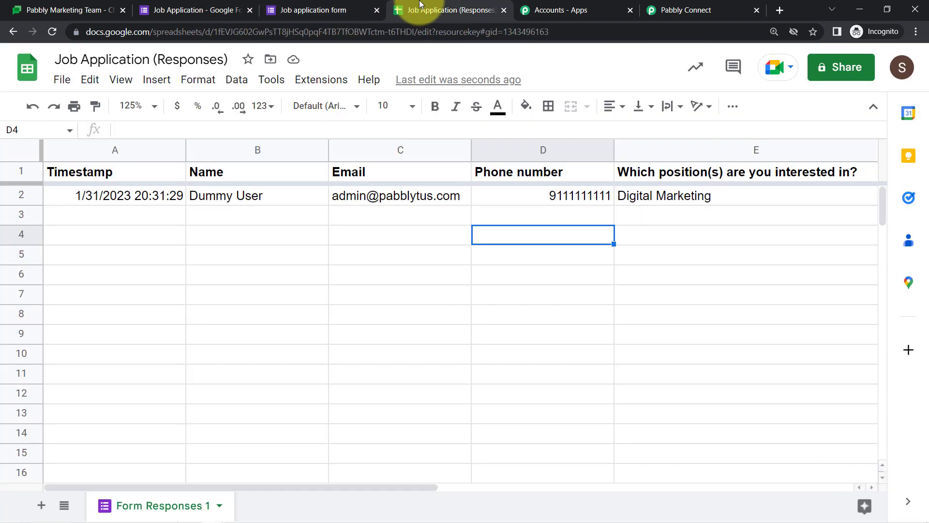
click(18, 195)
click(310, 80)
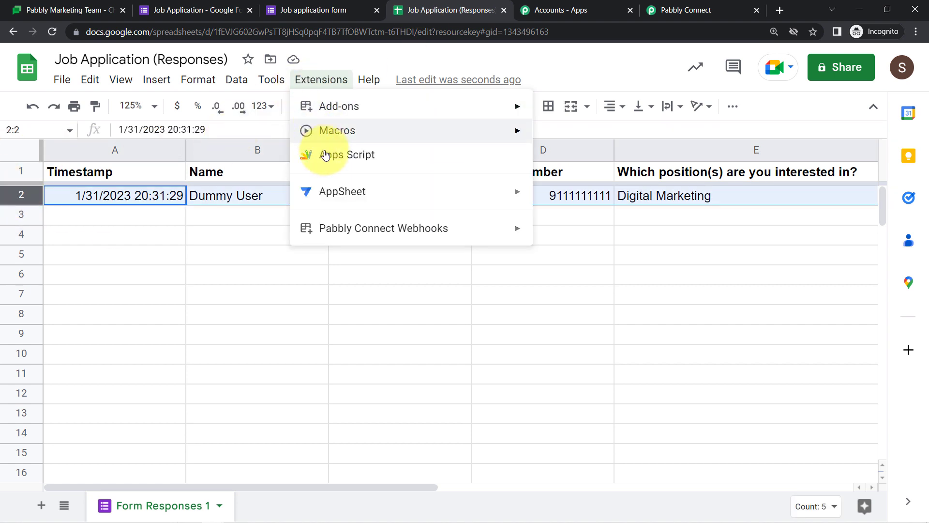
mouse_move(425, 228)
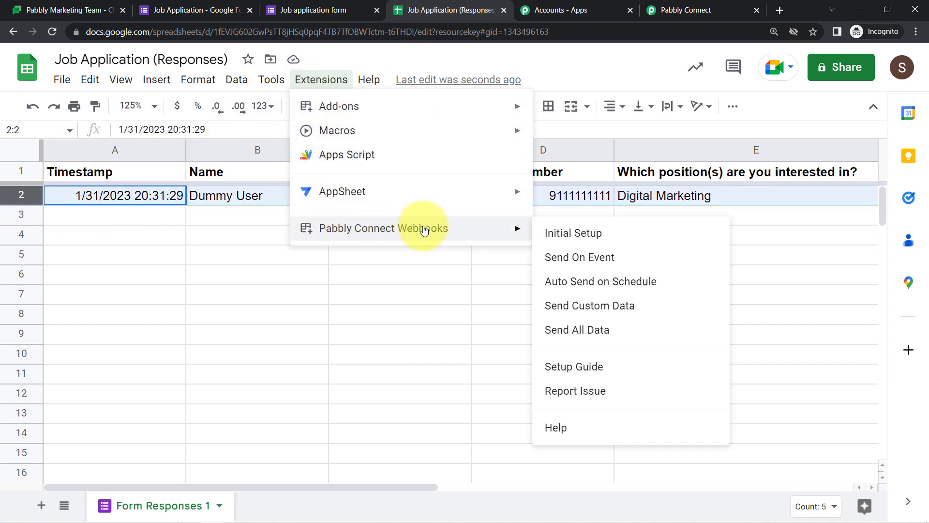
click(579, 232)
Paste the workflow's webhook URL into the Webhook URL field and review the Trigger Column option
click(667, 11)
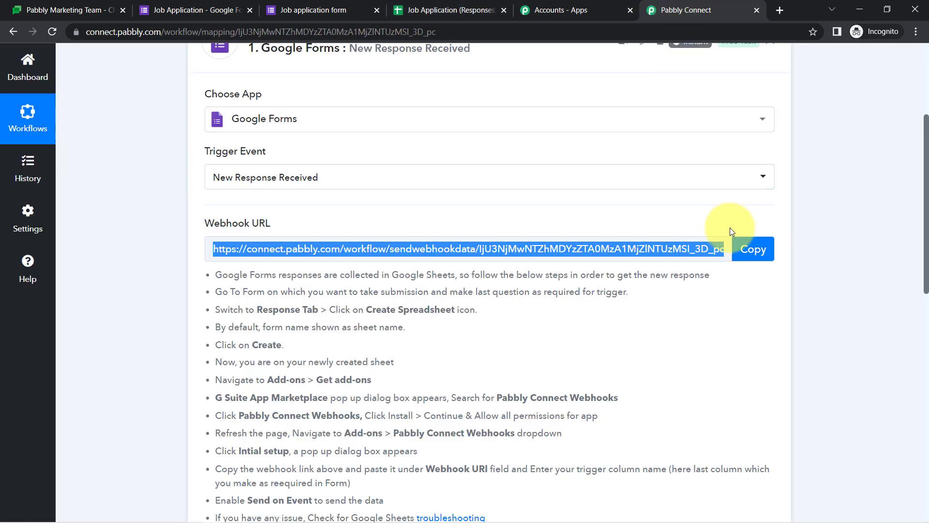
click(749, 249)
click(426, 11)
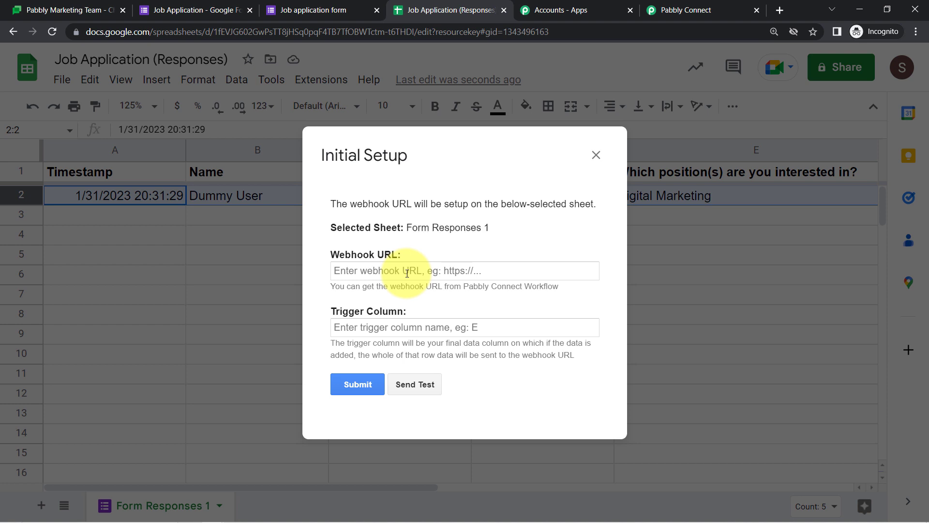
click(407, 274)
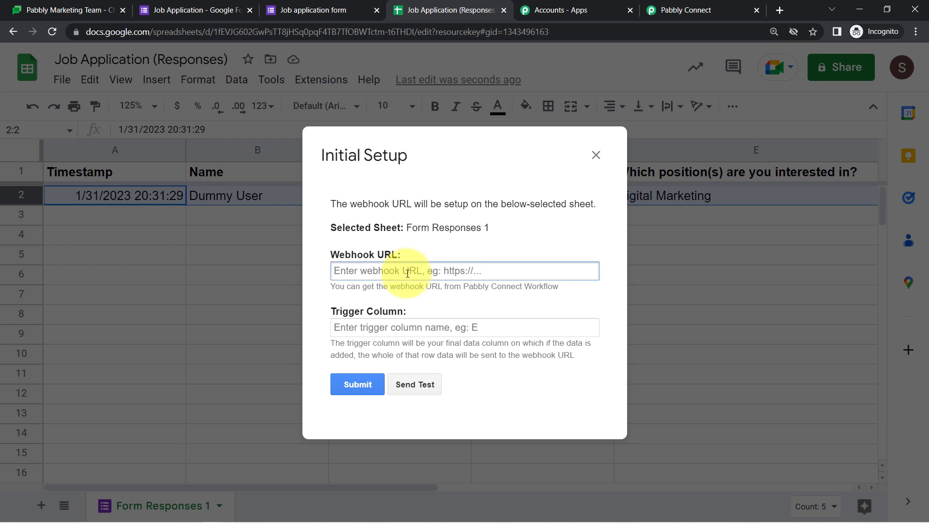
key(ctrl+v)
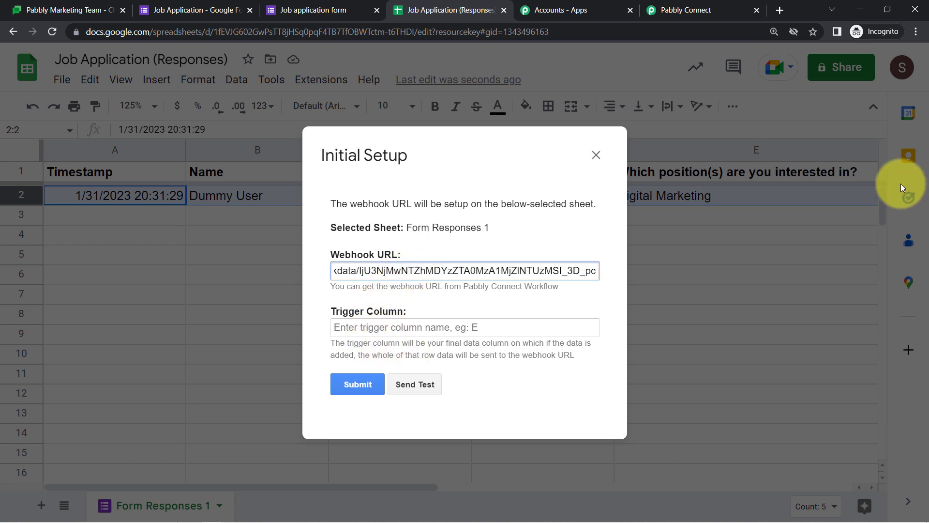
click(370, 327)
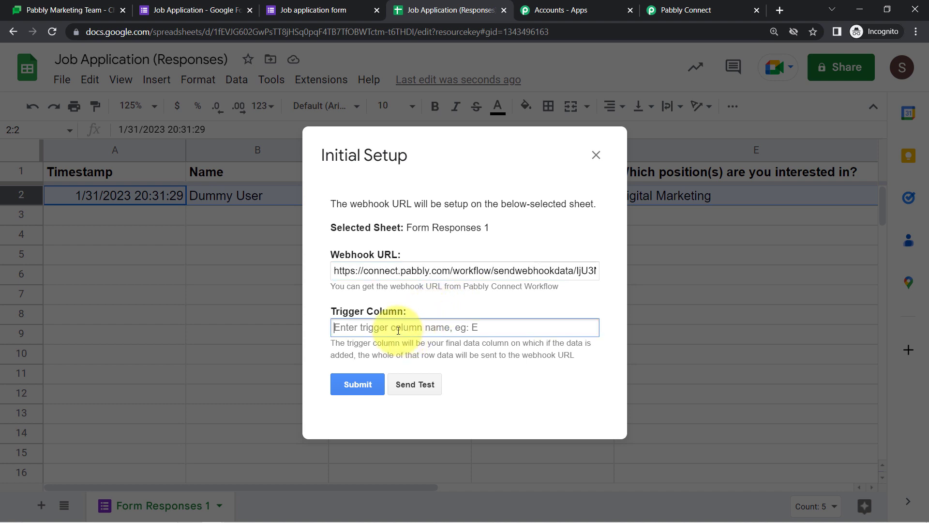
drag(341, 343, 560, 358)
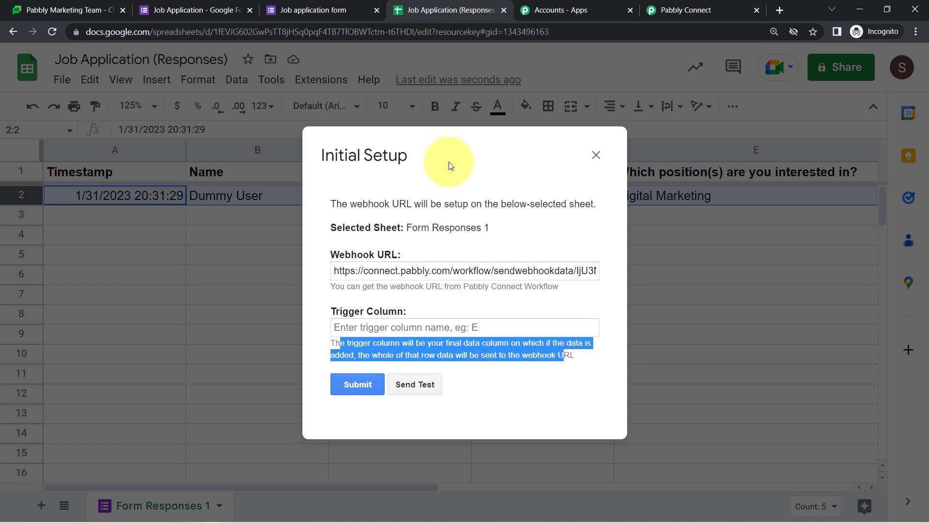
Set the Trigger Column to E and send the response row as test data
click(408, 327)
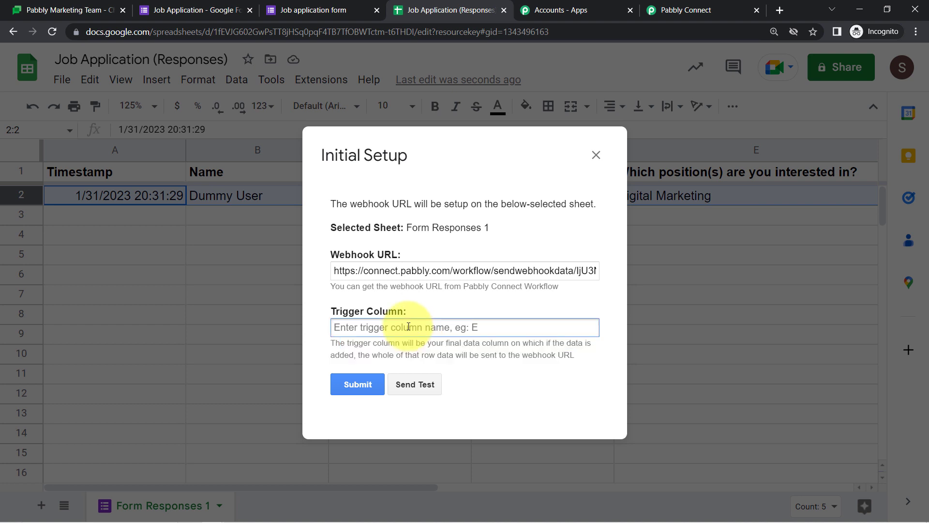
text(E)
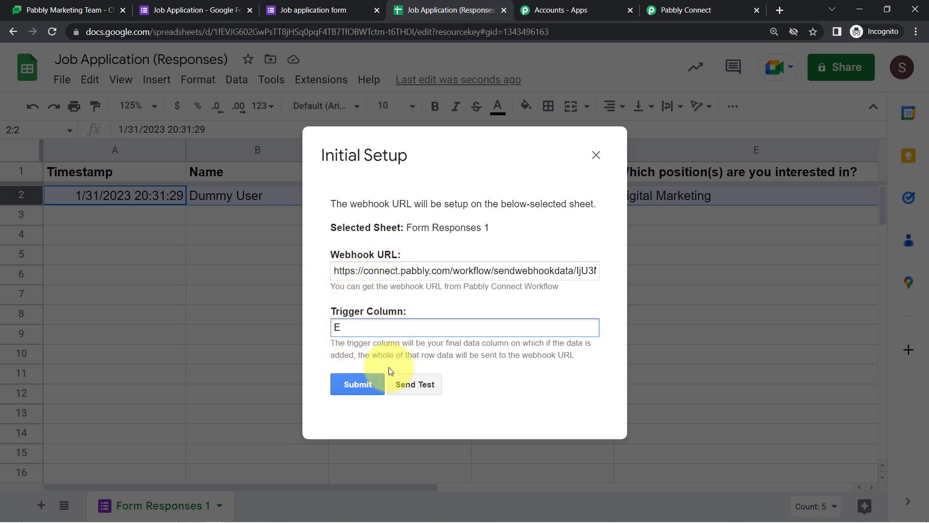
click(418, 387)
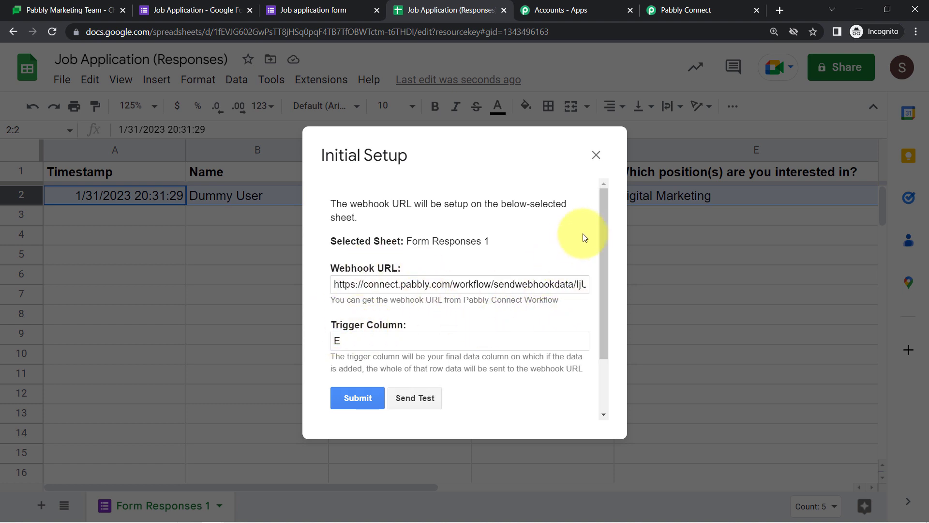
Check the test-sent success message, then return to the Pabbly Connect workflow
scroll(612, 225, down, 2)
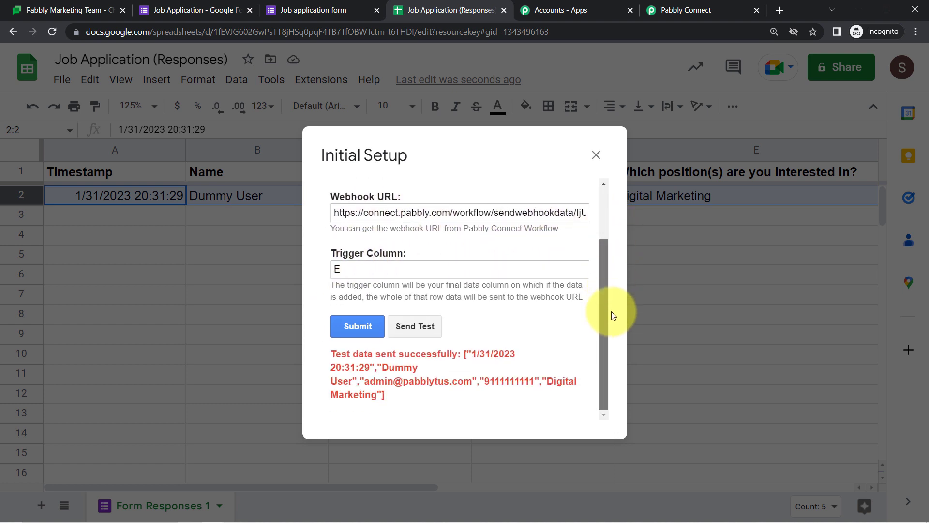
drag(336, 357, 387, 394)
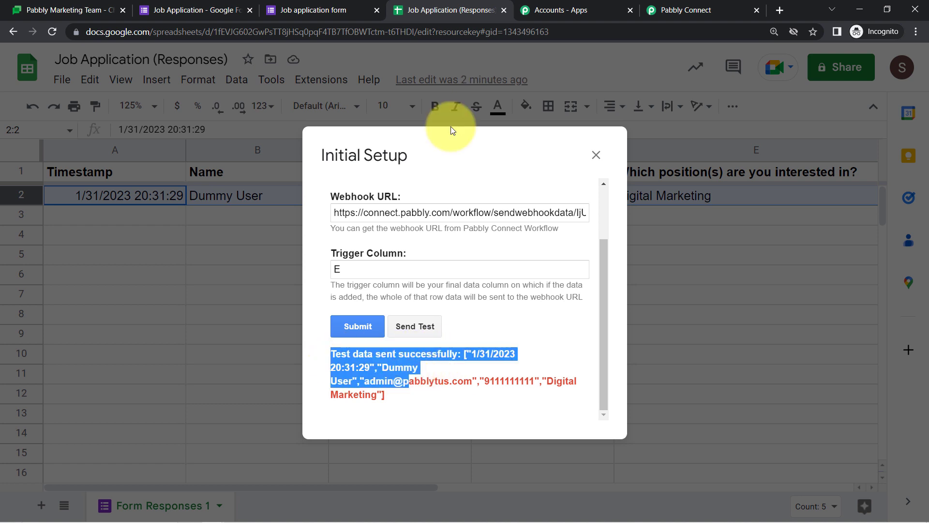
click(670, 5)
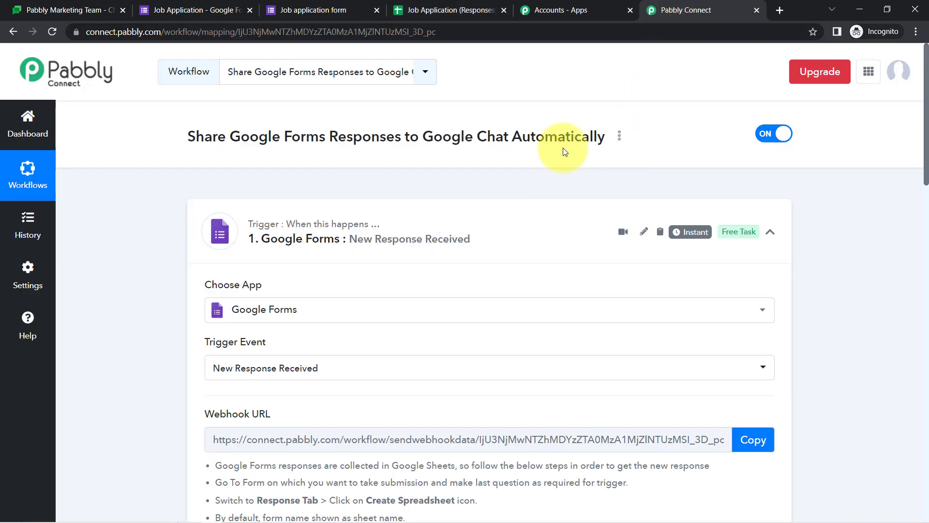
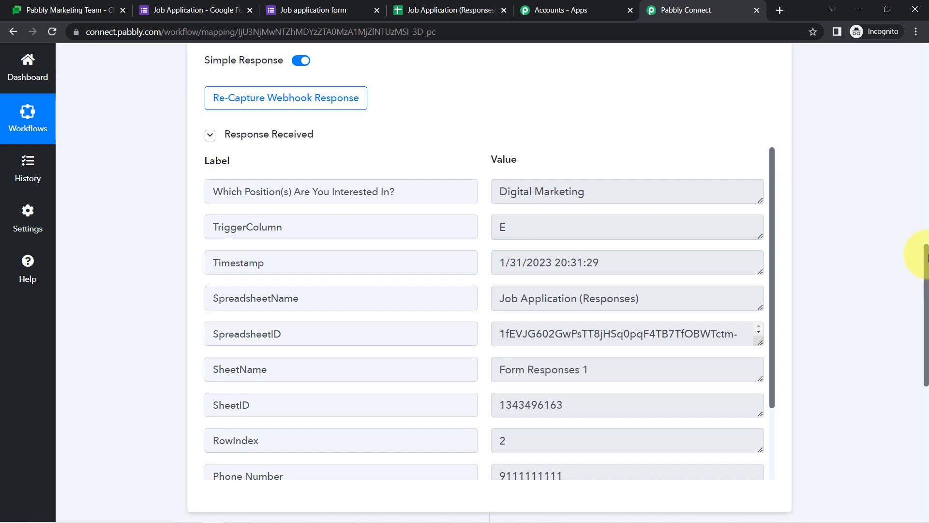
Point out the captured position question, Digital Marketing answer, column E and timestamp values
drag(236, 191, 391, 194)
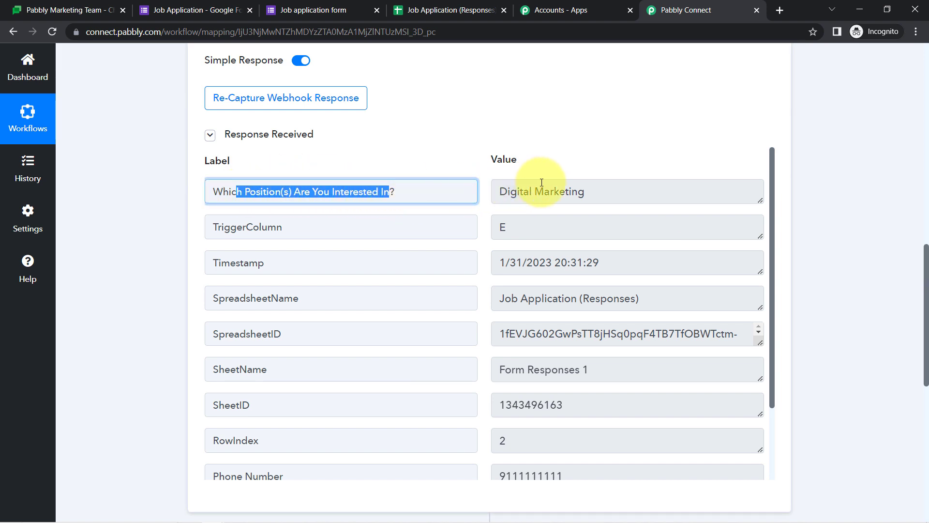
drag(565, 192, 519, 193)
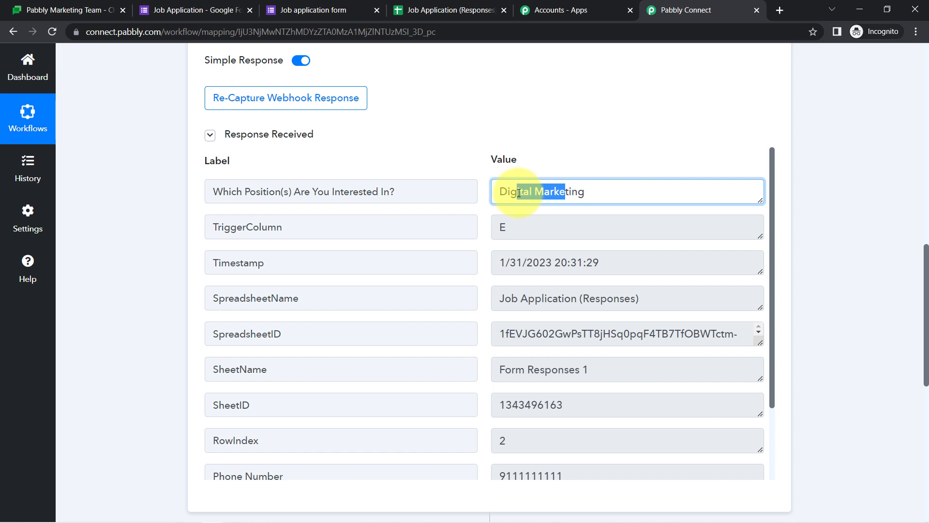
drag(531, 222, 496, 227)
drag(600, 262, 516, 265)
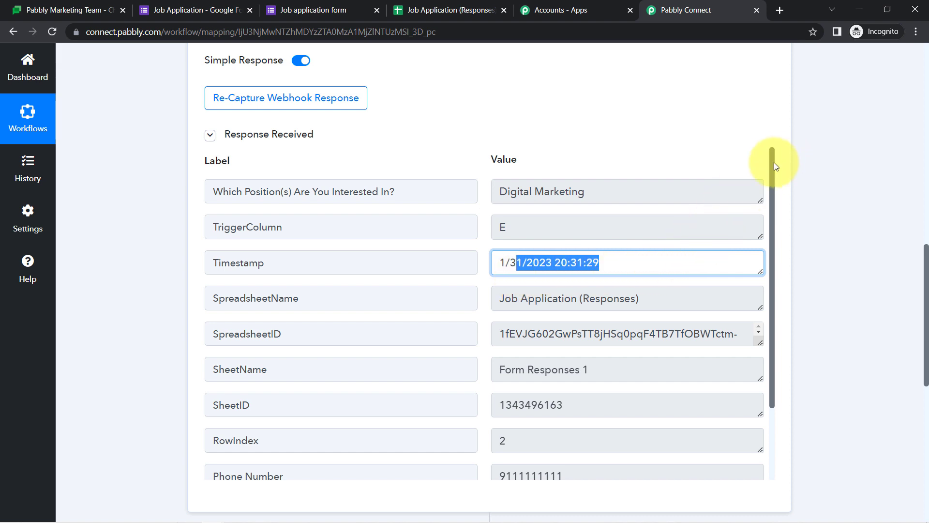
drag(773, 162, 765, 276)
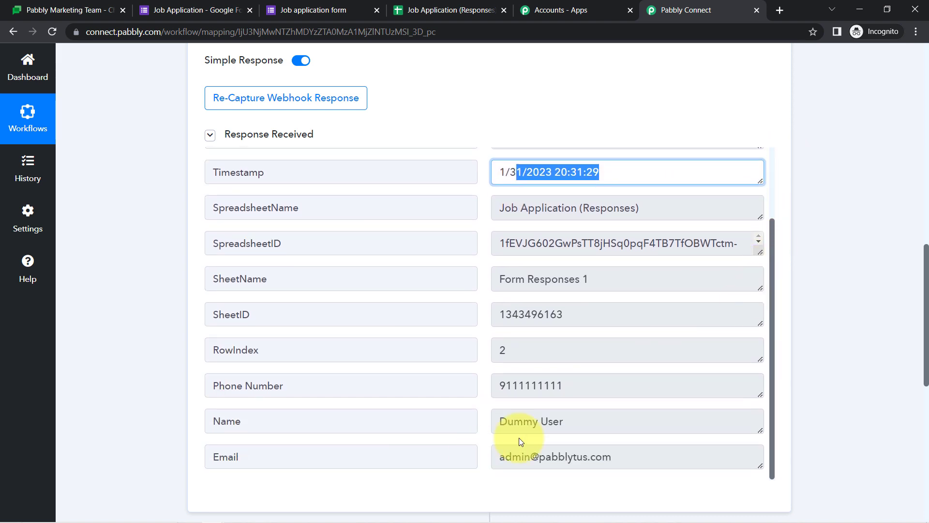
Point out the applicant's captured name and email, then go to the Job application form's thank-you page
drag(595, 389, 477, 387)
drag(507, 420, 533, 421)
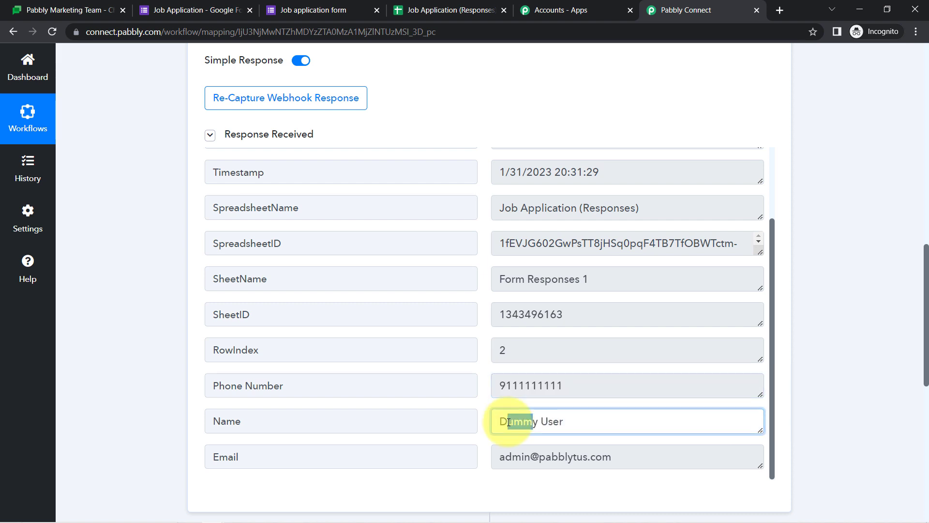
drag(564, 456, 499, 458)
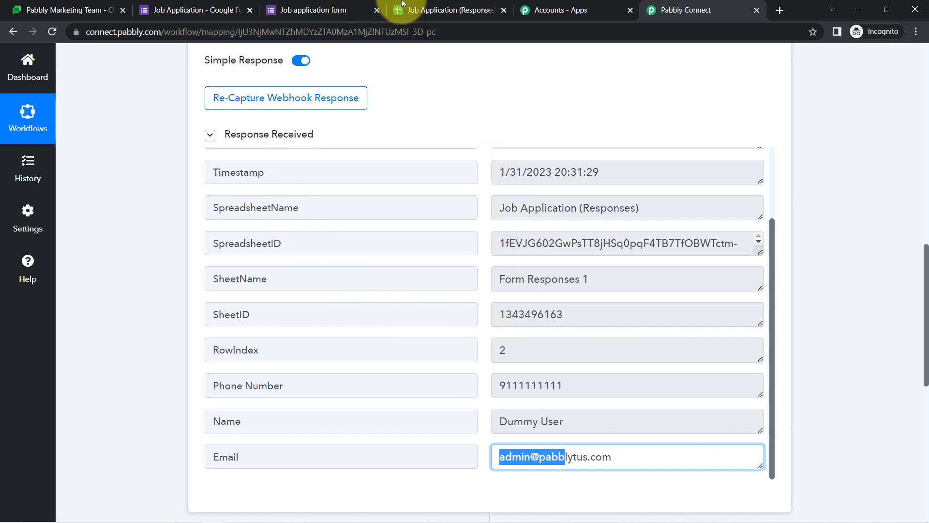
click(349, 10)
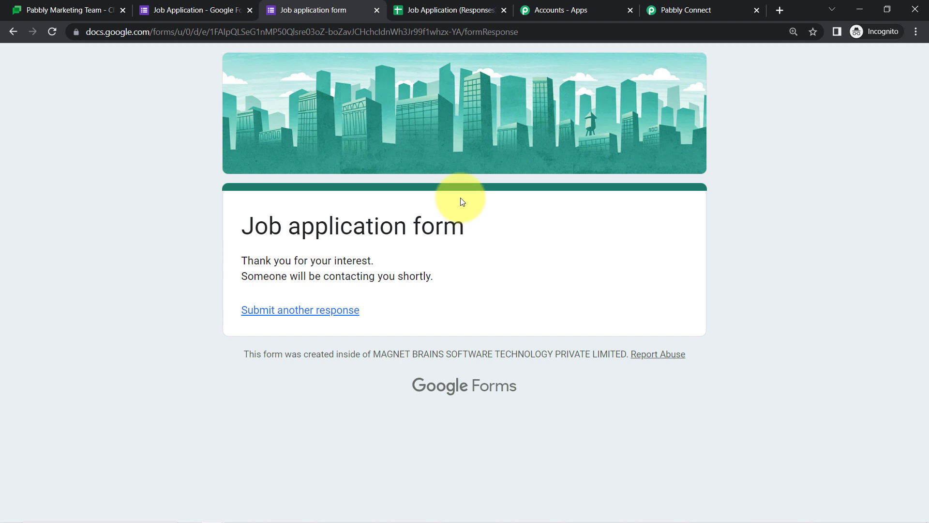
Submit and close the Pabbly Connect Webhooks initial setup in the Job Application (Responses) spreadsheet
click(651, 9)
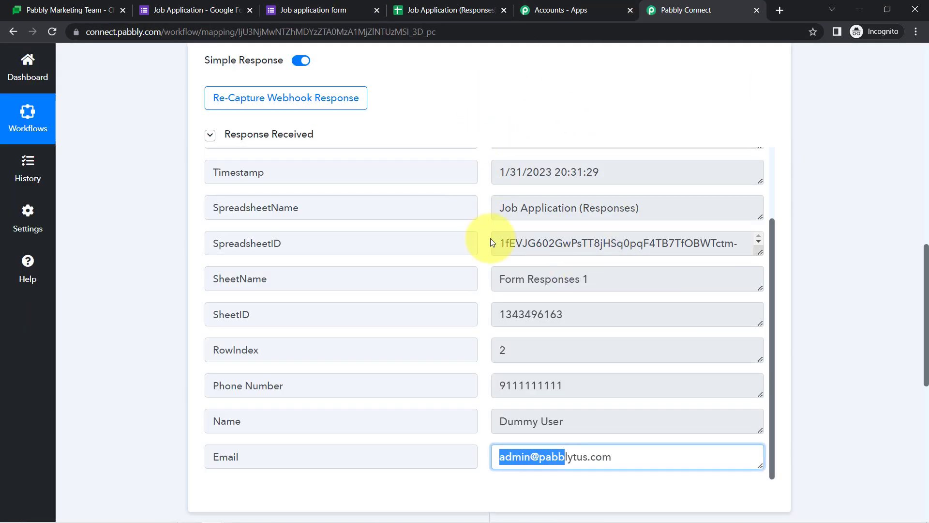
click(414, 10)
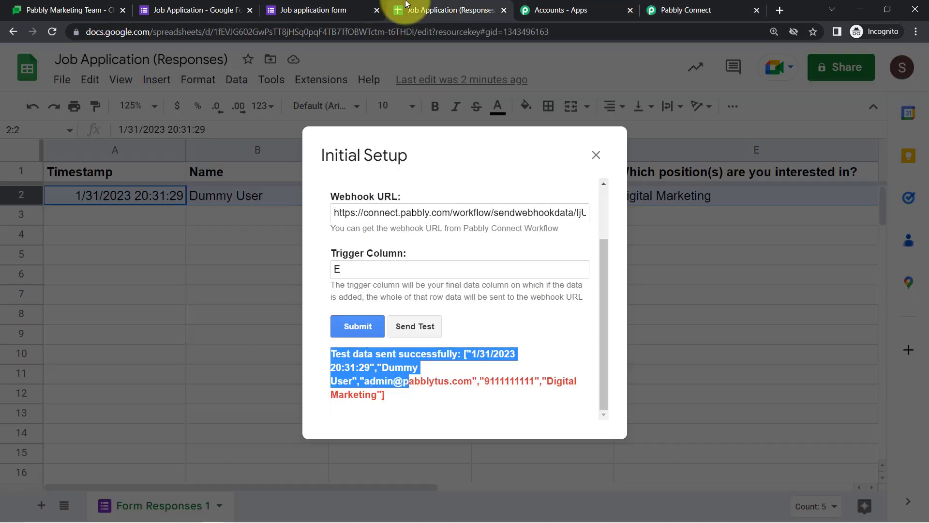
click(352, 326)
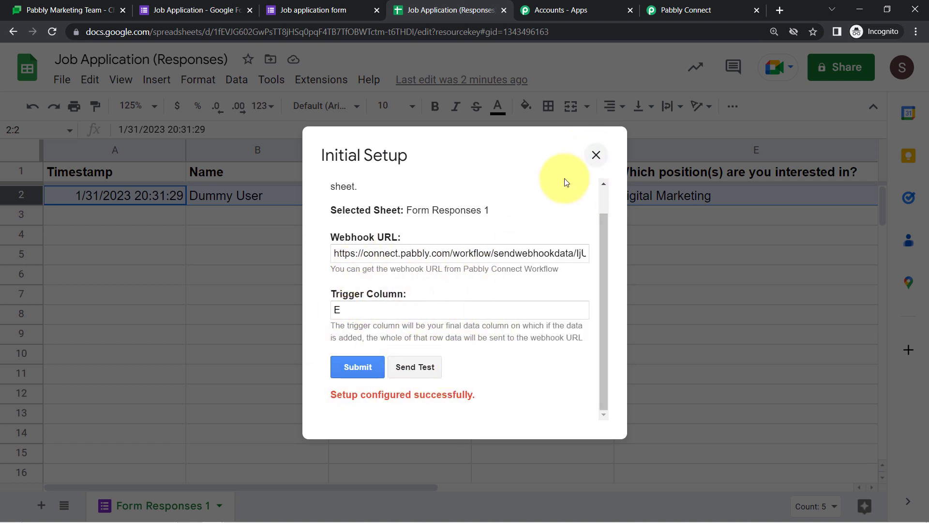
click(596, 156)
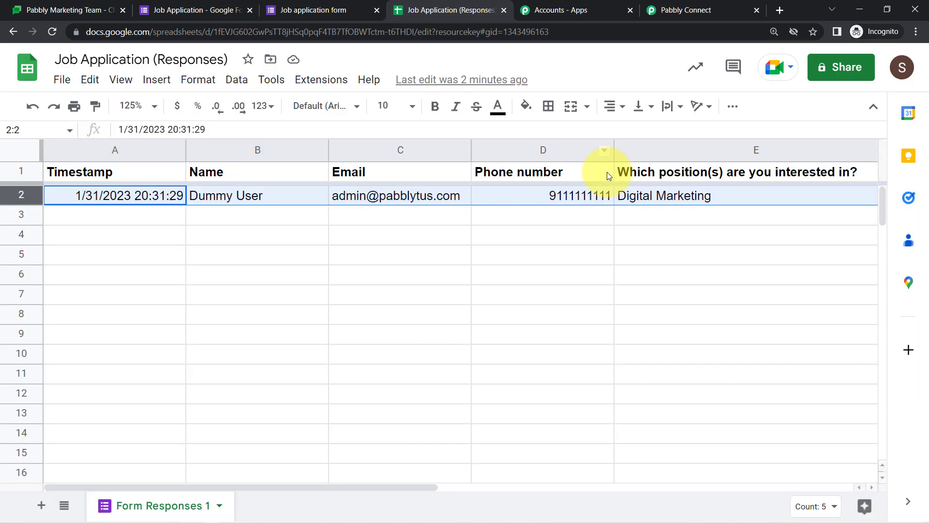
Turn on Extensions > Pabbly Connect Webhooks > Send On Event for the responses sheet
click(316, 81)
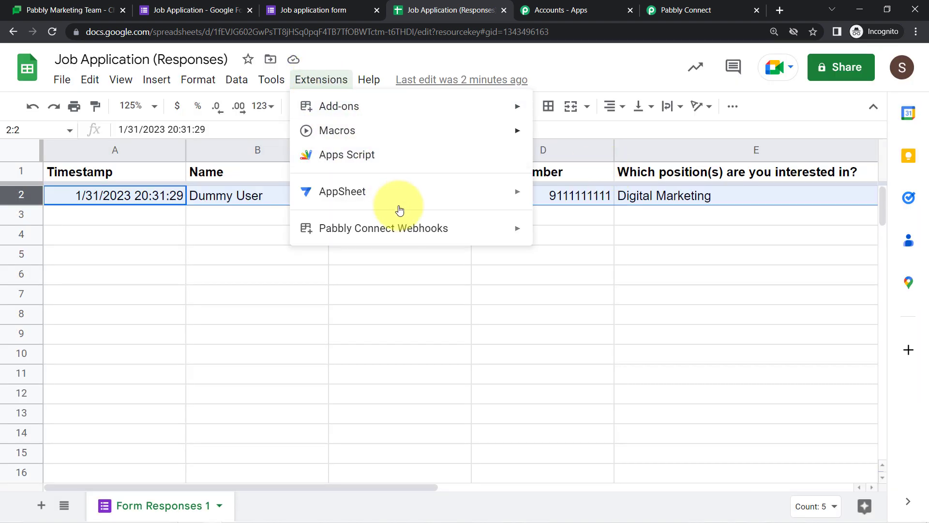
mouse_move(417, 228)
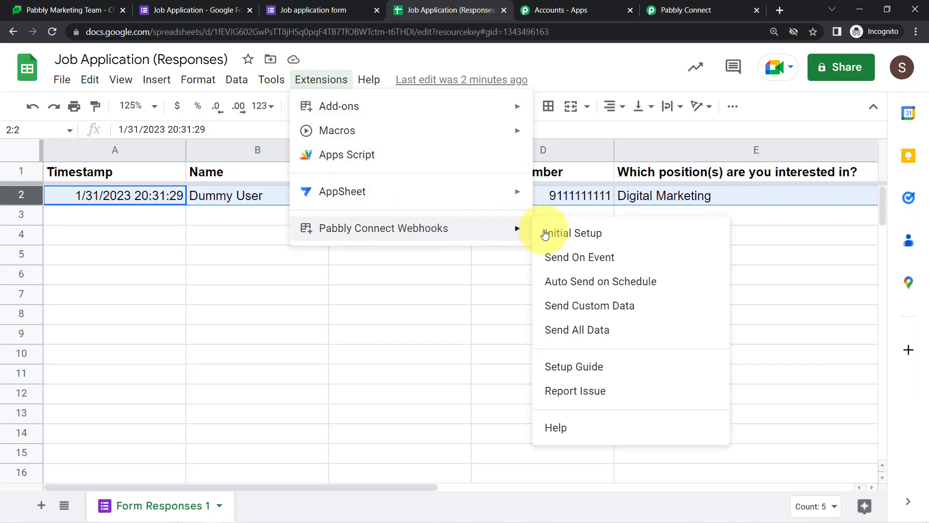
click(586, 262)
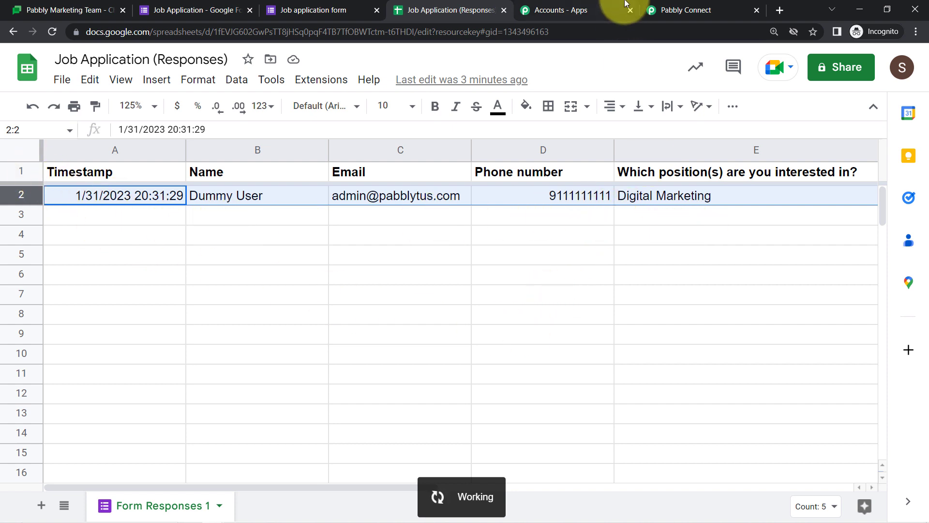
click(665, 5)
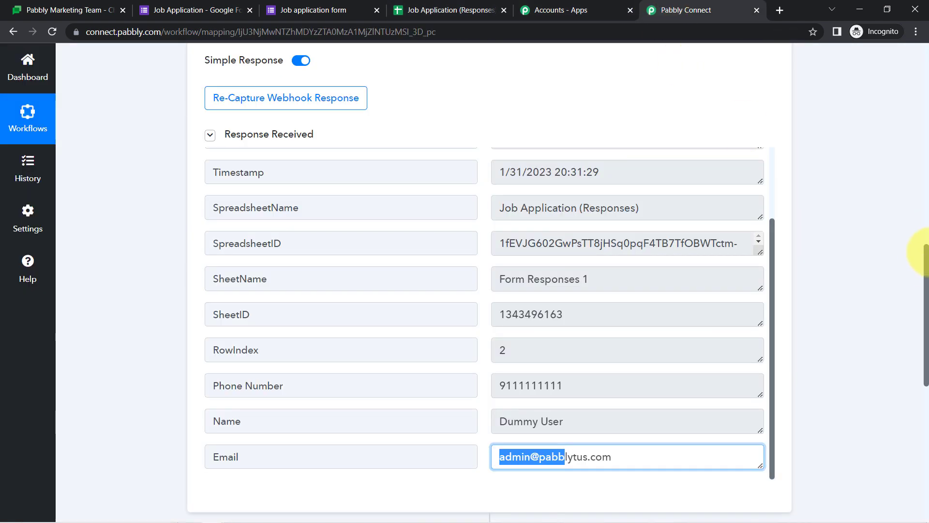
Set the action step to Google Chat Hangout with the Create Message event, and connect it
drag(926, 261, 912, 388)
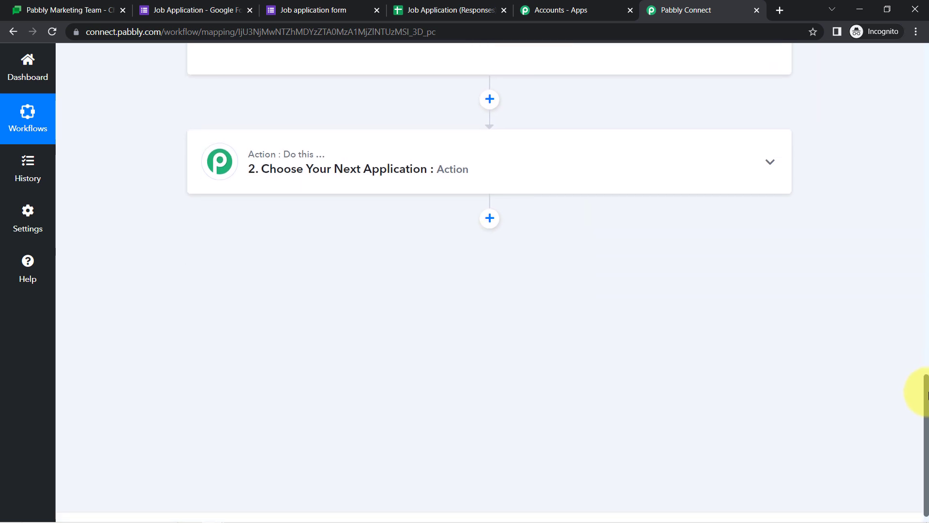
click(429, 161)
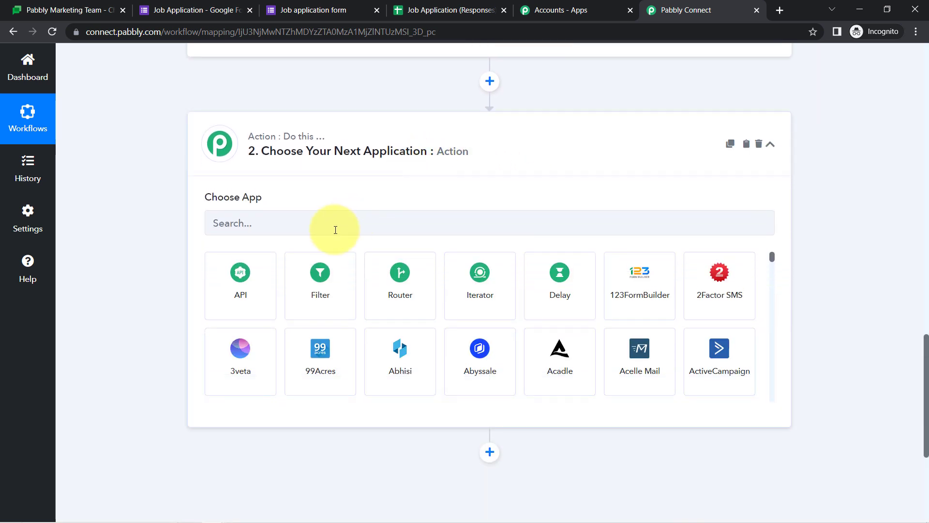
click(333, 230)
text(goog)
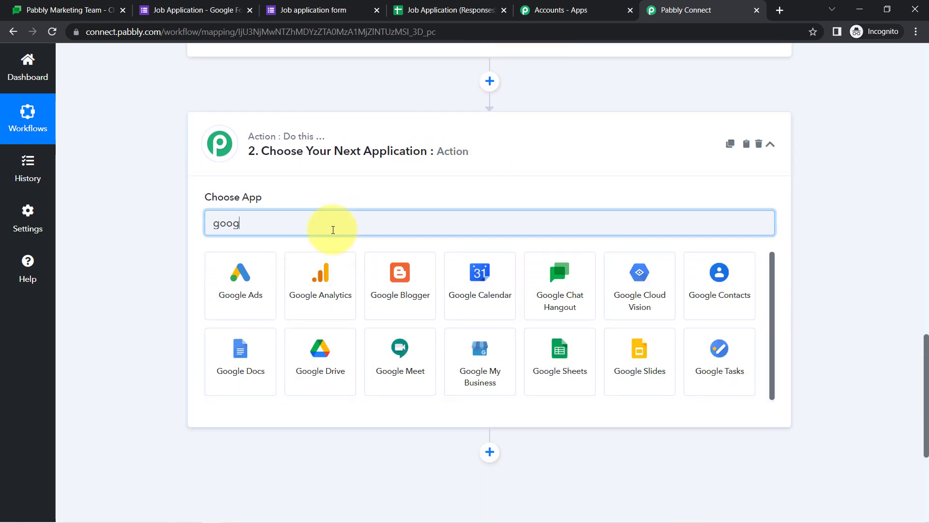
text(le )
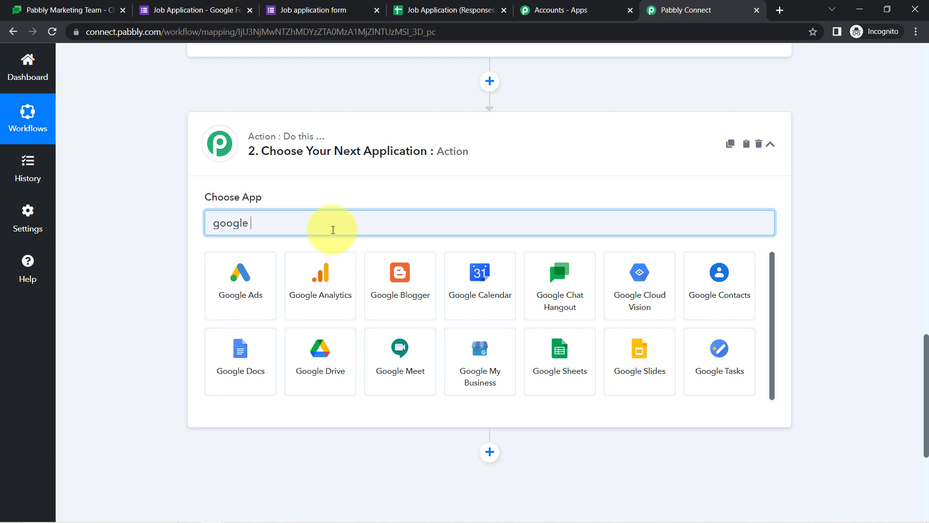
text(ch)
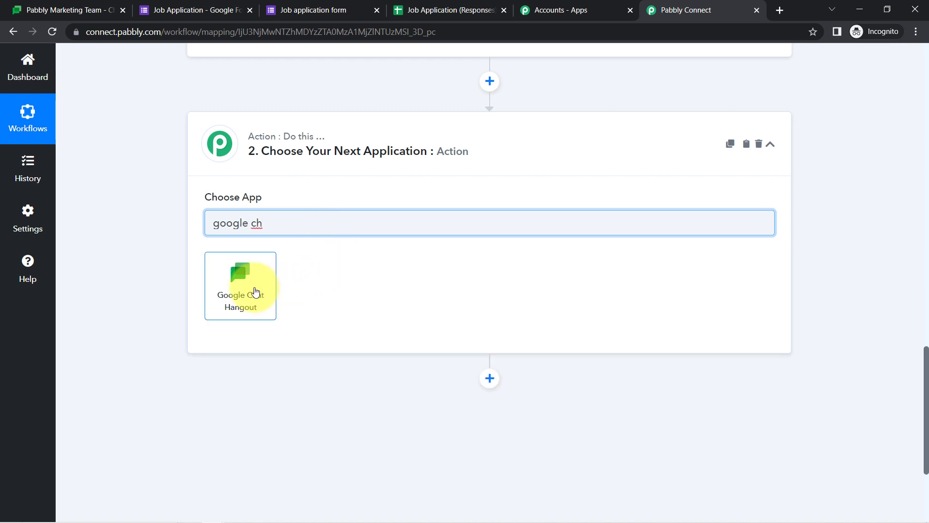
click(244, 289)
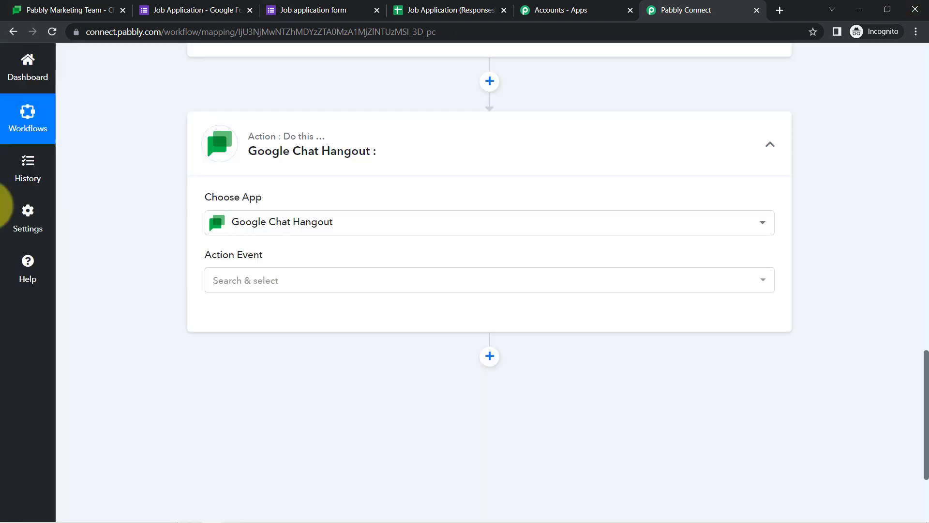
click(265, 282)
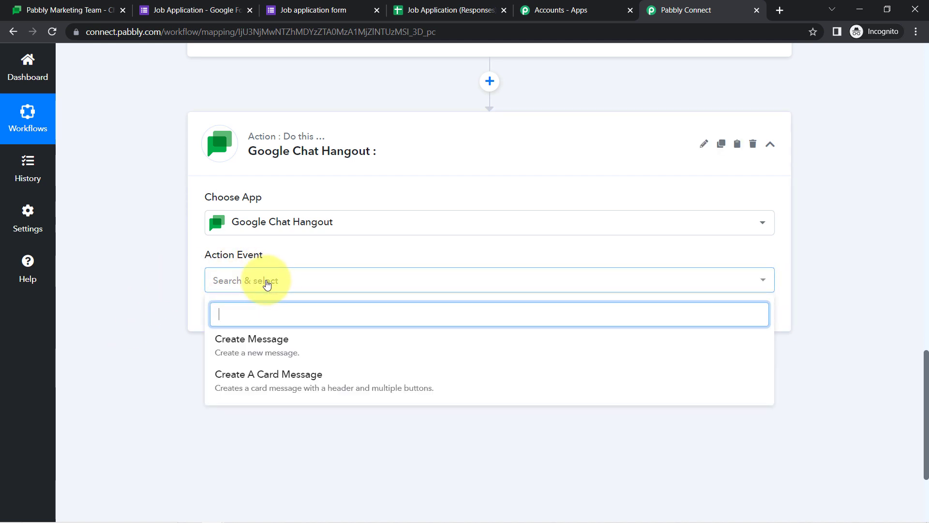
click(235, 349)
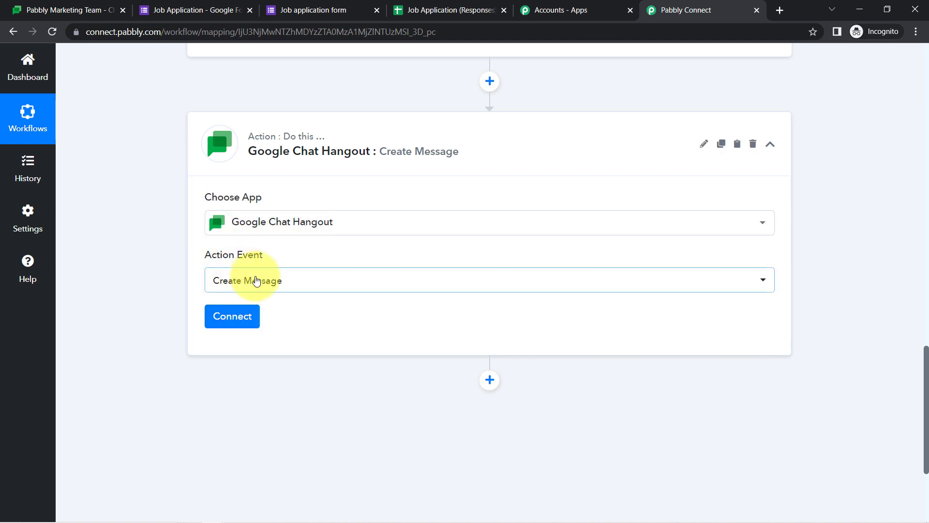
click(228, 317)
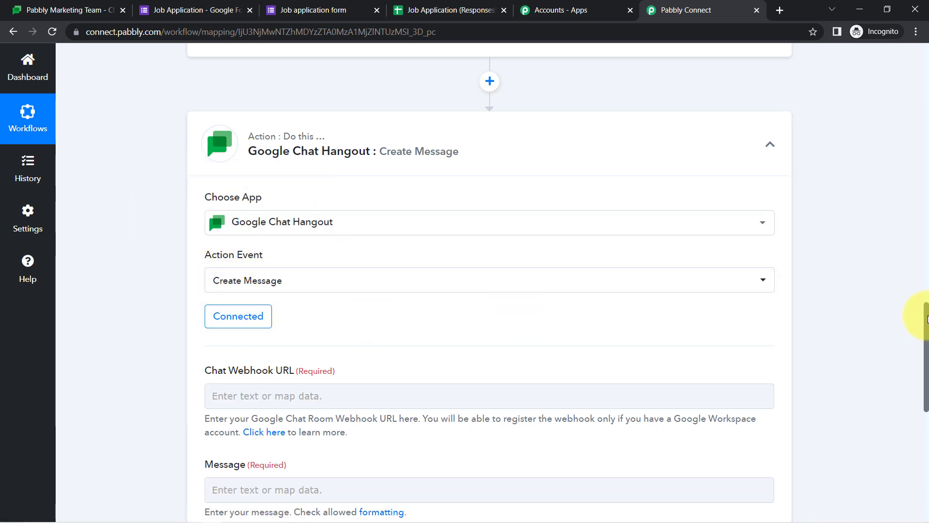
Show the empty Chat Webhook URL field, then go to the Pabbly Marketing Team chat space
drag(927, 316, 925, 378)
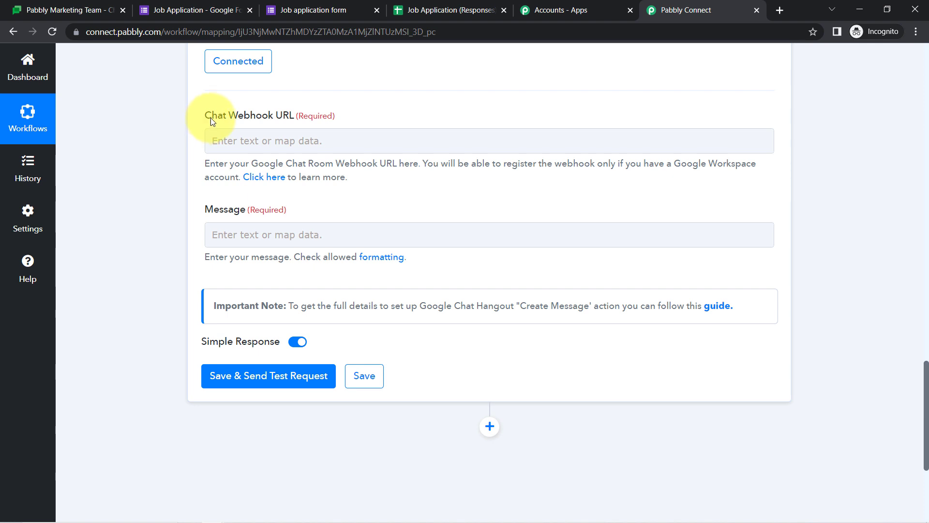
drag(257, 123, 324, 120)
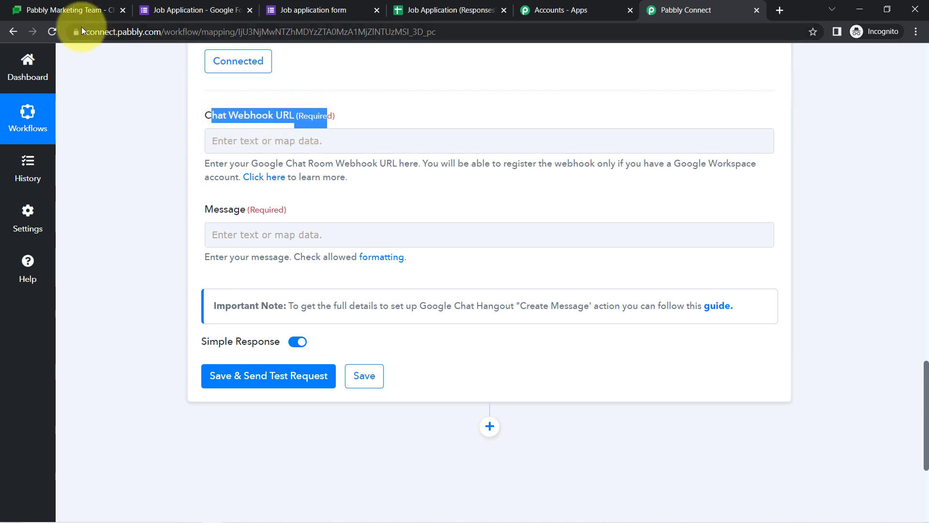
click(48, 9)
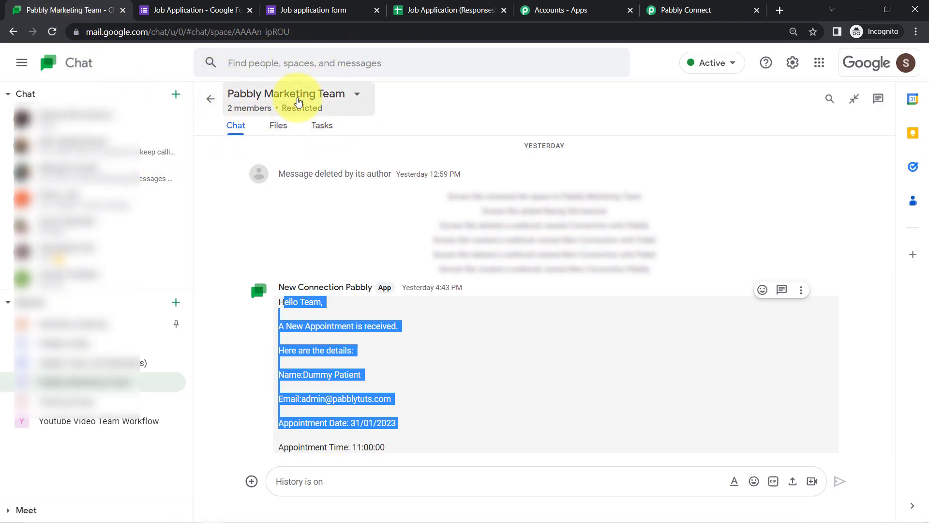
Delete the old New Connection Pabbly webhook in Manage webhooks and start a new one named 'Connection of Chat'
click(359, 100)
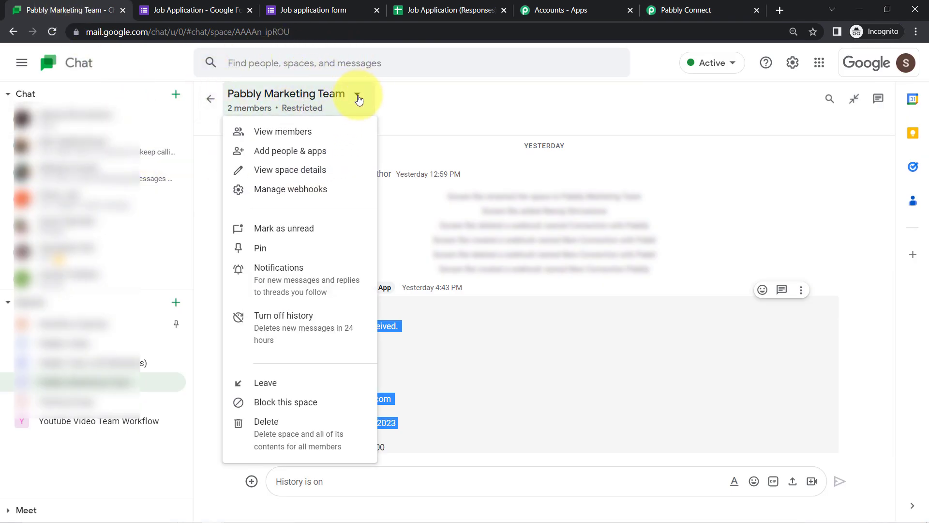
click(281, 191)
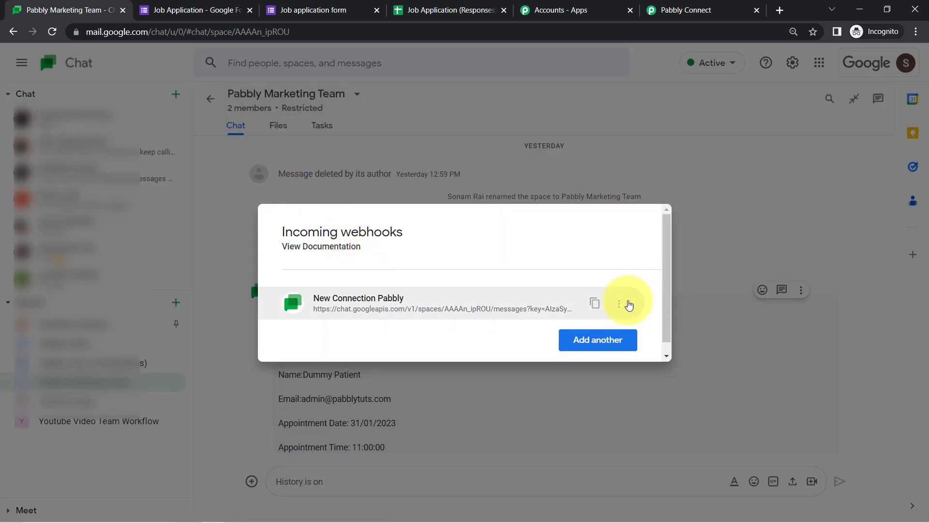
click(619, 303)
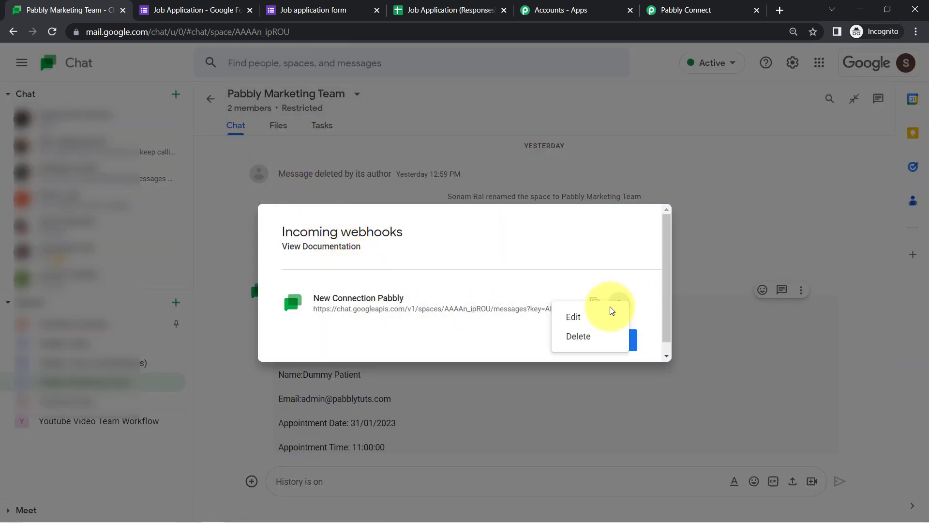
key(Escape)
click(573, 338)
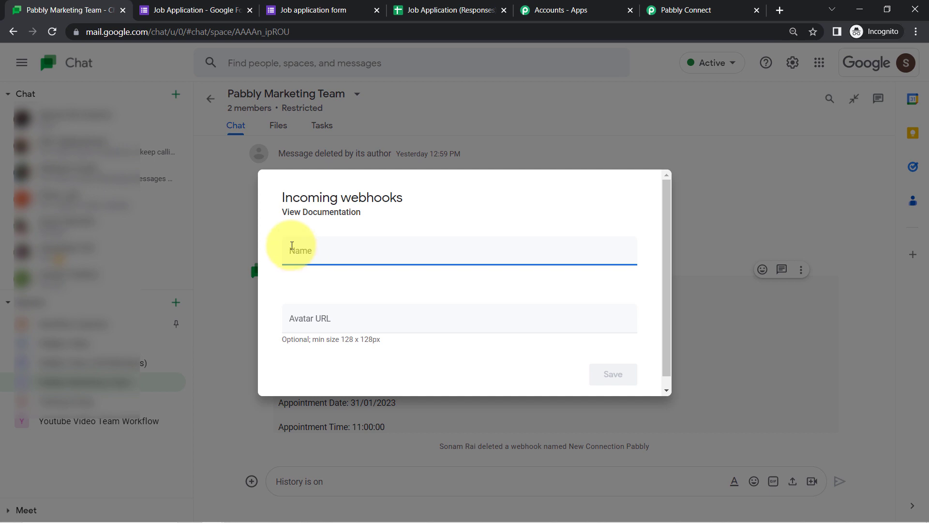
text(Connection of Chat)
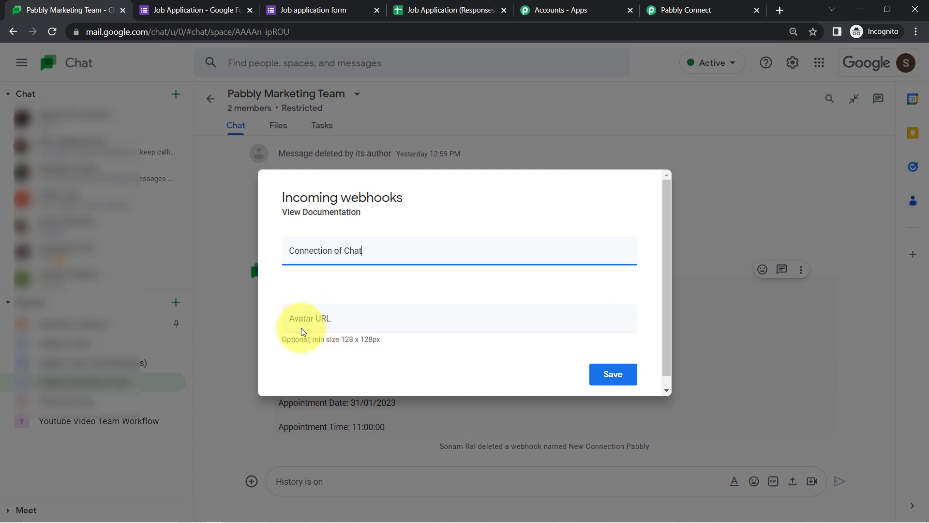
click(680, 6)
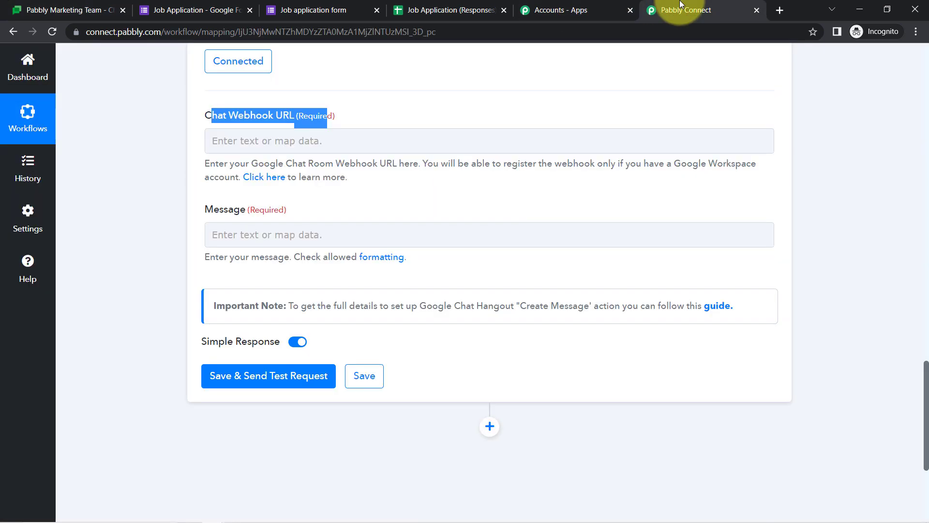
Open the Chat Webhook URL 'Click here' help link in a new tab
drag(212, 167, 315, 176)
click(265, 183)
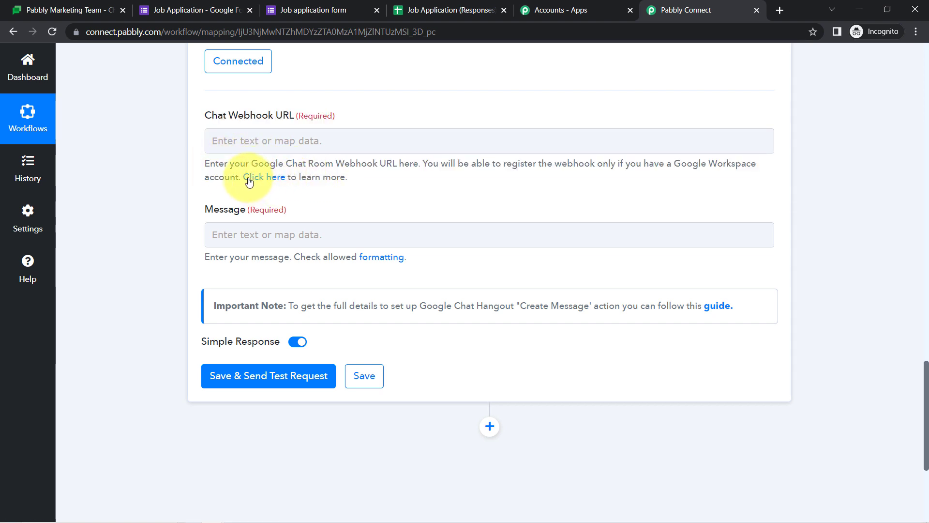
right_click(249, 178)
click(295, 187)
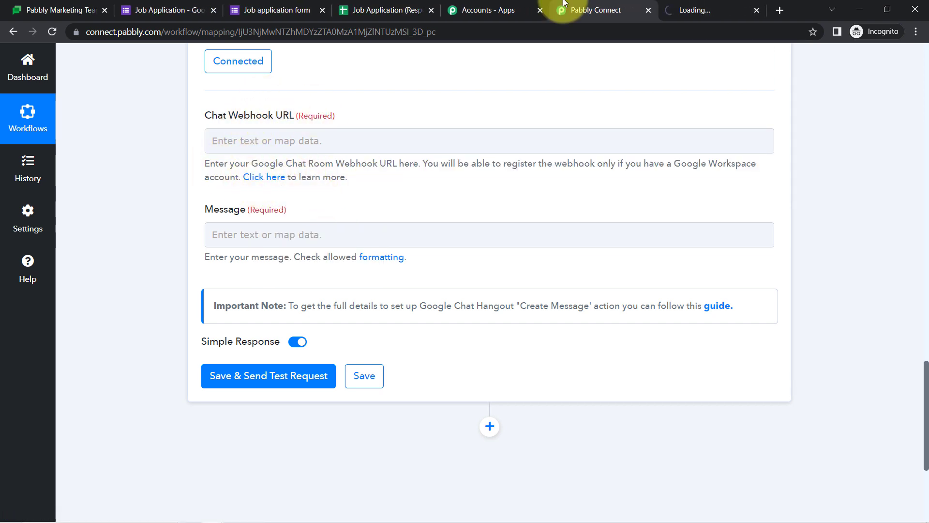
On the forum's Google Chat thread, select the sample avatar URL from the webhook registration steps
drag(206, 115, 305, 114)
click(304, 115)
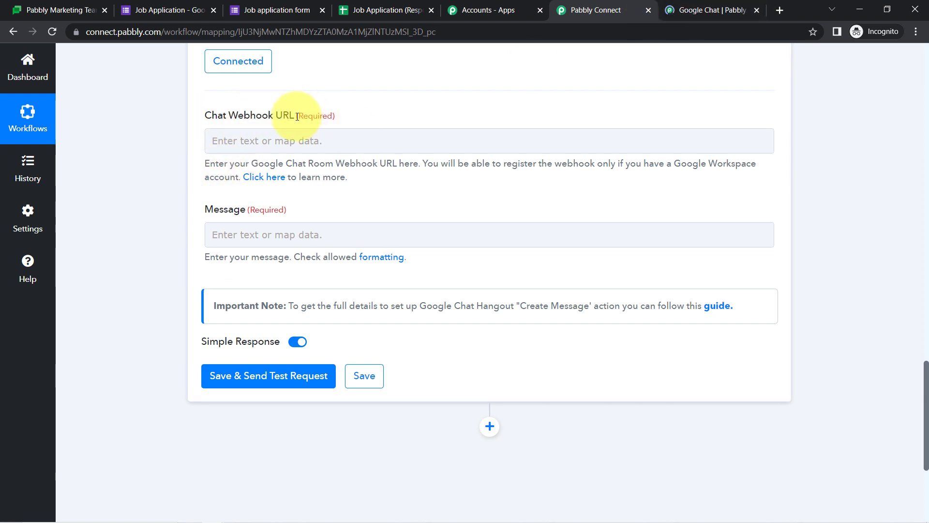
click(678, 10)
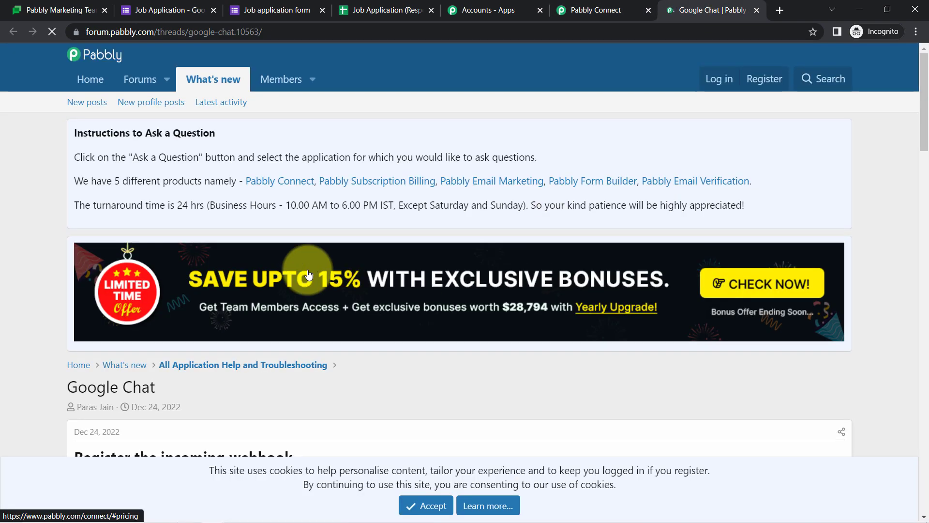
scroll(926, 125, down, 7)
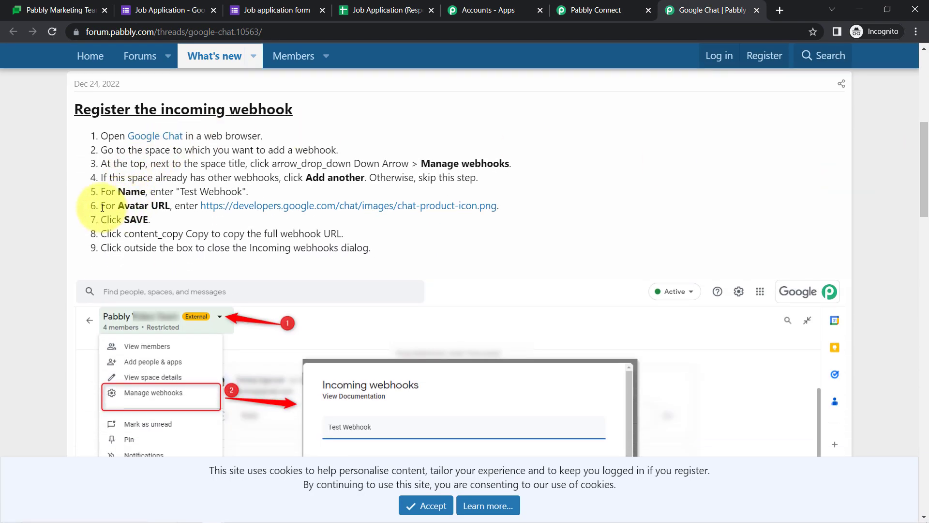
drag(101, 206, 172, 204)
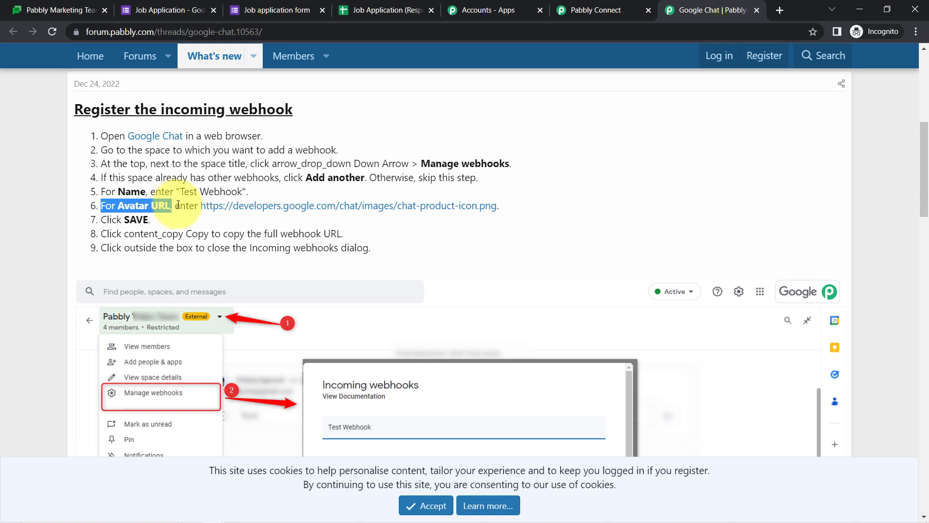
double_click(179, 205)
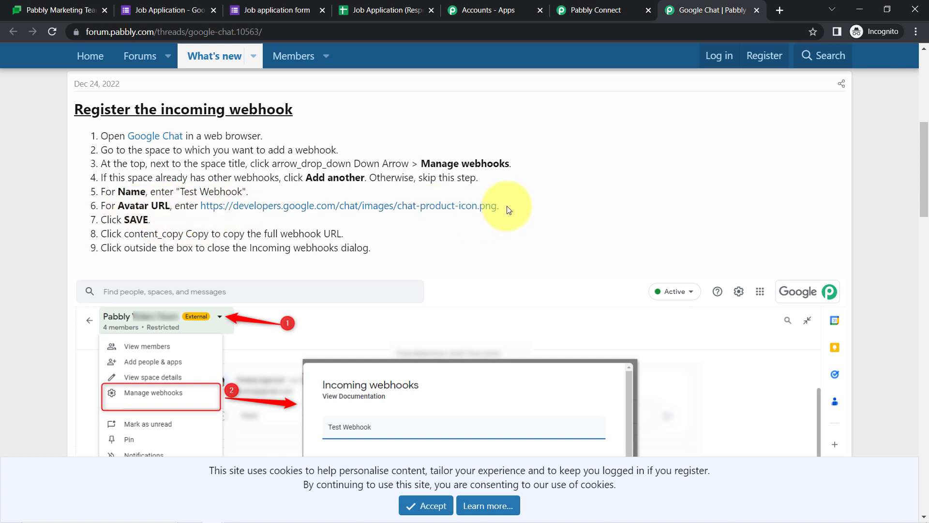
drag(506, 205, 201, 206)
key(ctrl+c)
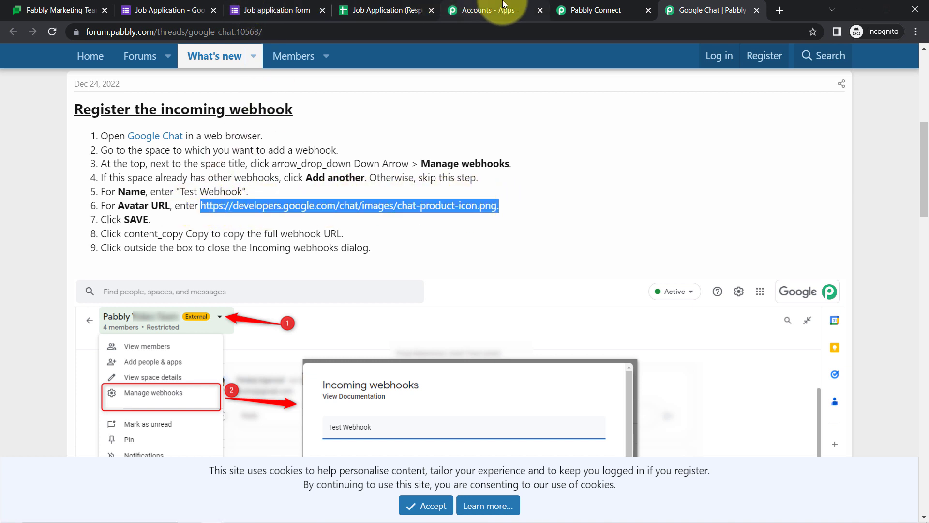
Paste the sample avatar URL into the Connection of Chat webhook and save it
click(71, 5)
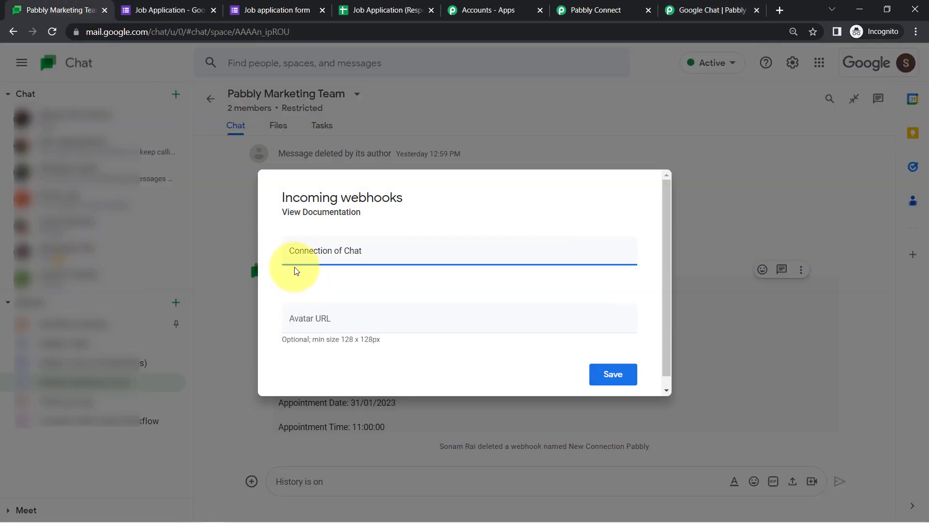
click(296, 318)
key(ctrl+v)
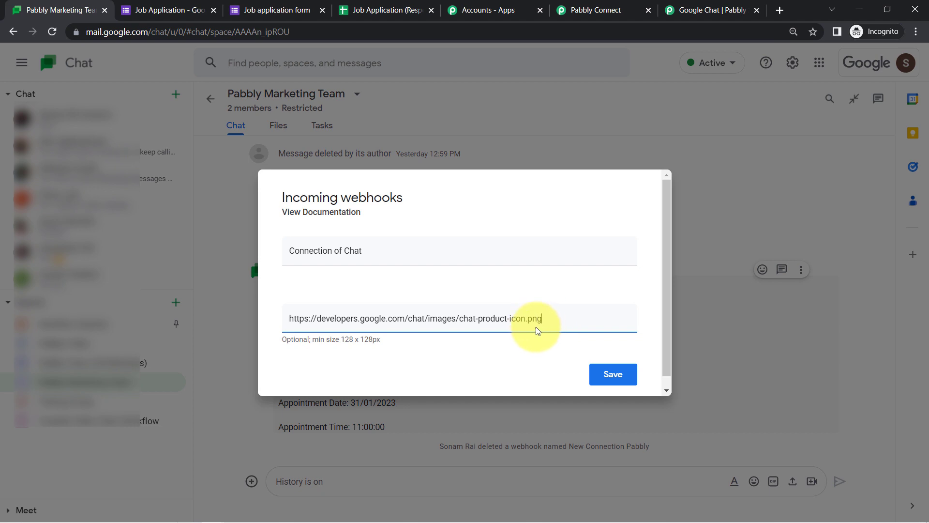
click(602, 375)
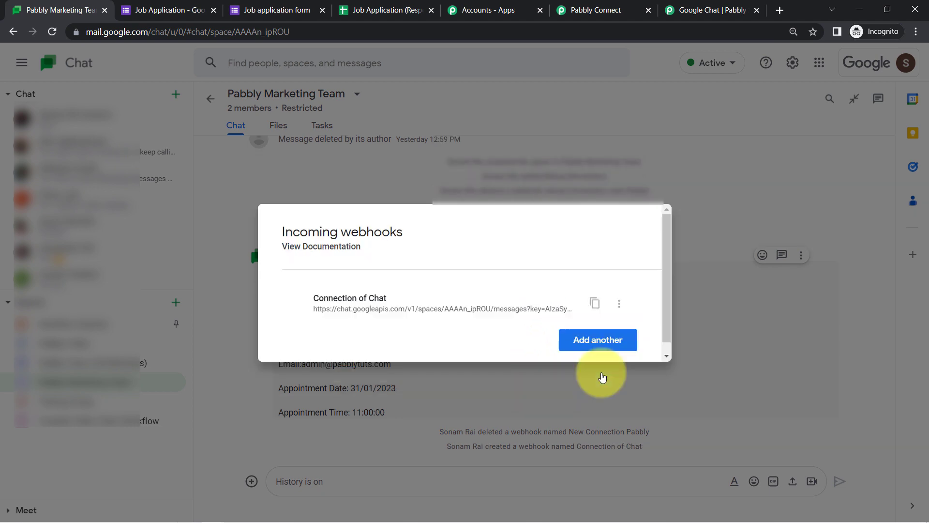
Copy the Connection of Chat webhook URL into Pabbly Connect's Chat Webhook URL field
drag(294, 232, 358, 231)
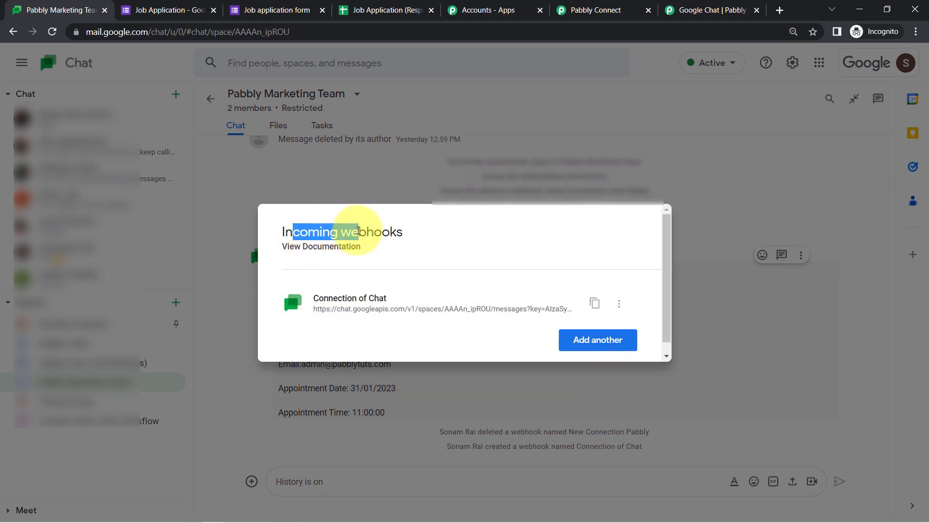
click(594, 303)
click(614, 9)
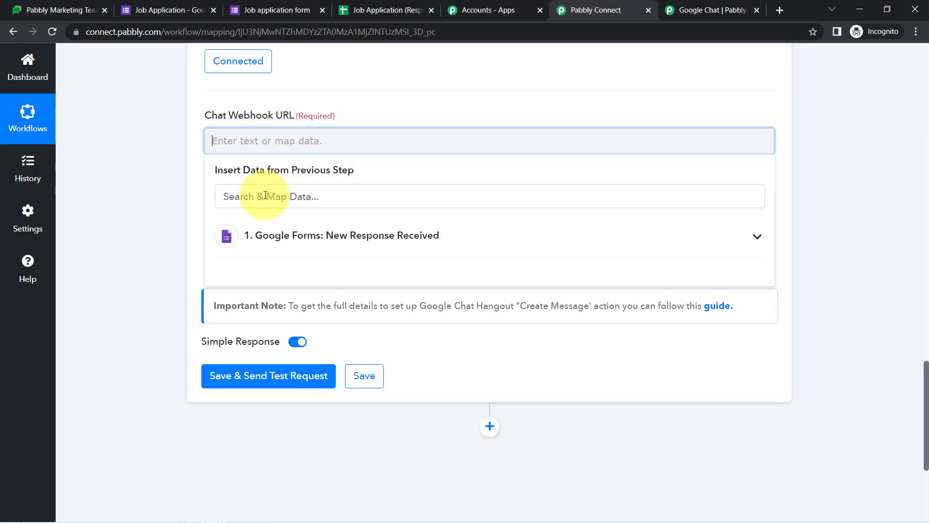
key(ctrl+v)
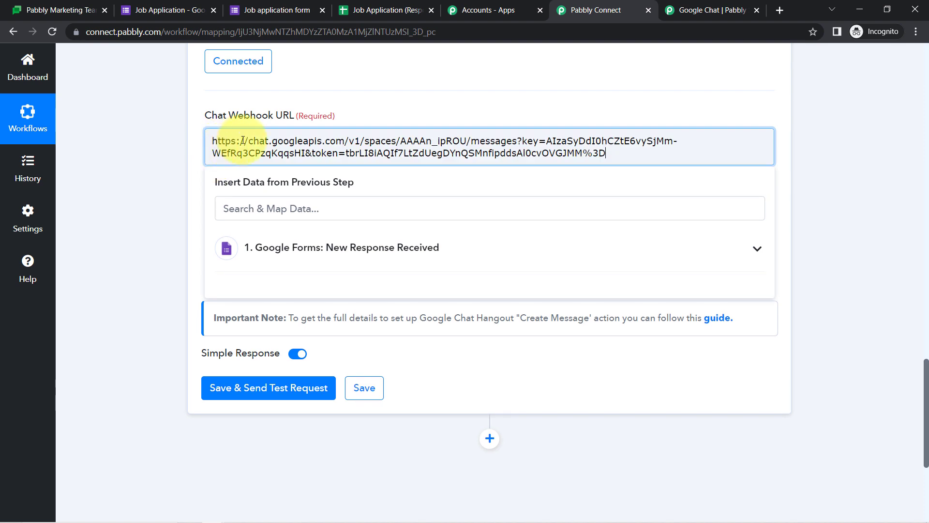
click(174, 275)
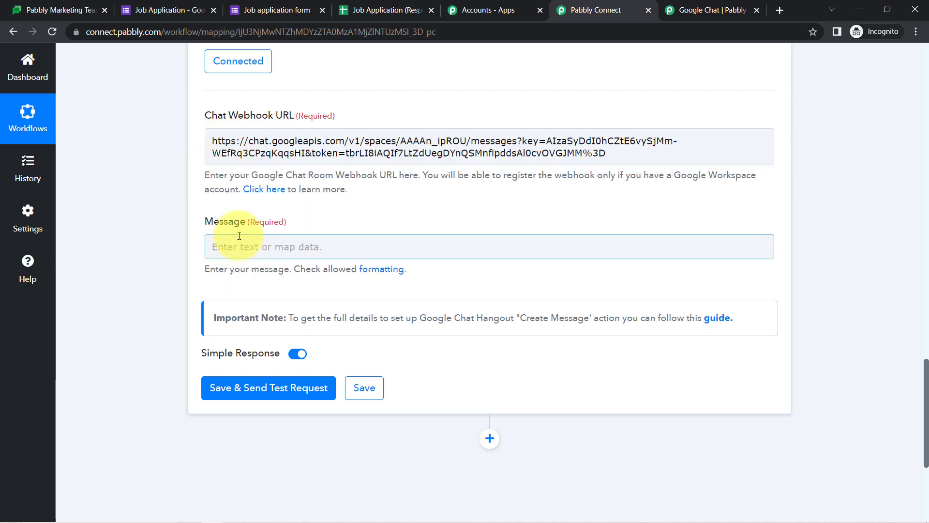
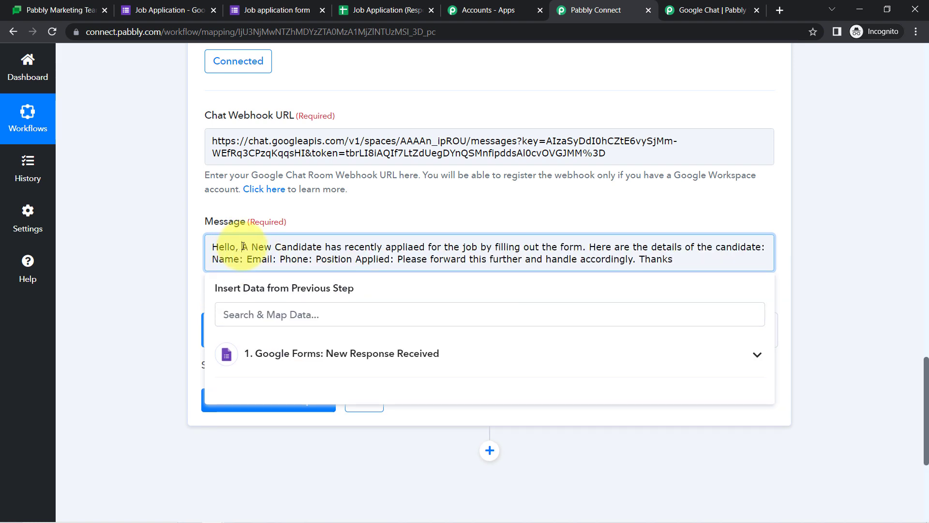
Put 'Hello,' and the 'Here are the details' sentence on separate lines, with Name: below a blank line
click(243, 247)
key(Return)
key(Return)
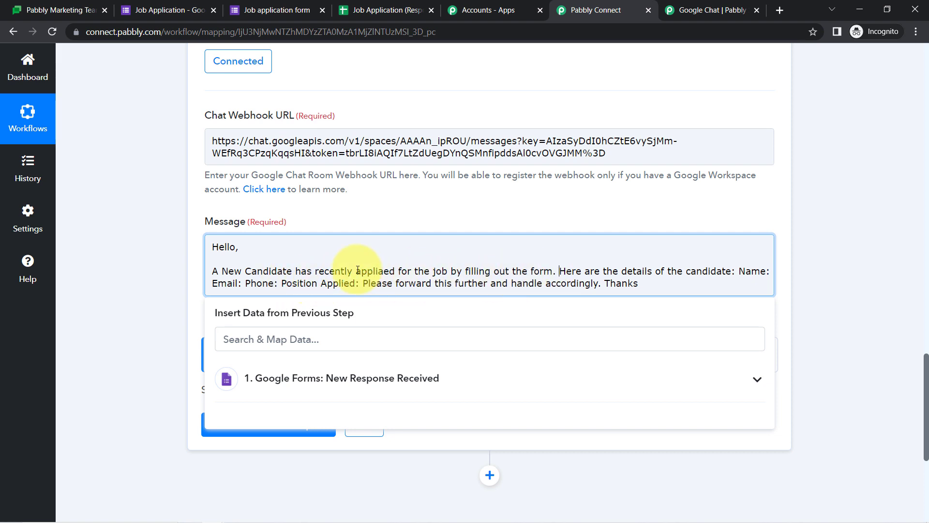
key(Return)
key(Return)
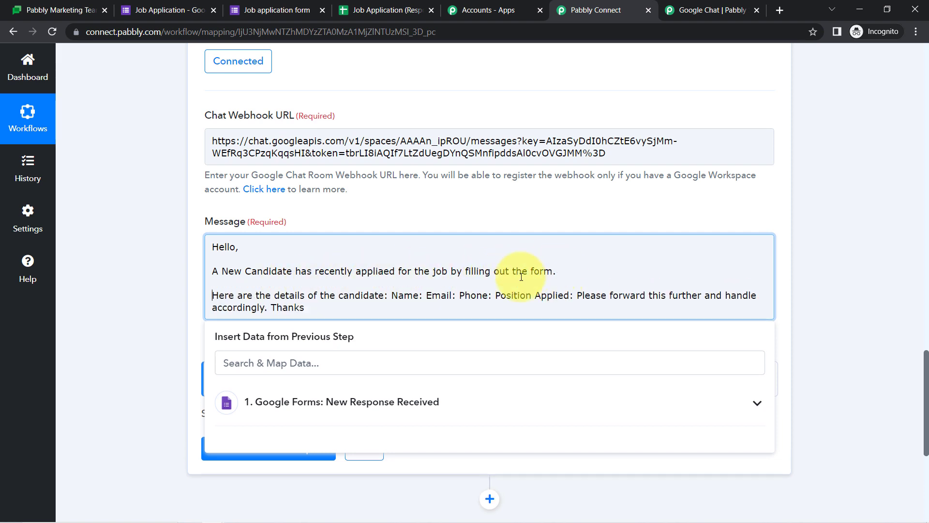
click(392, 295)
key(Return)
key(Return)
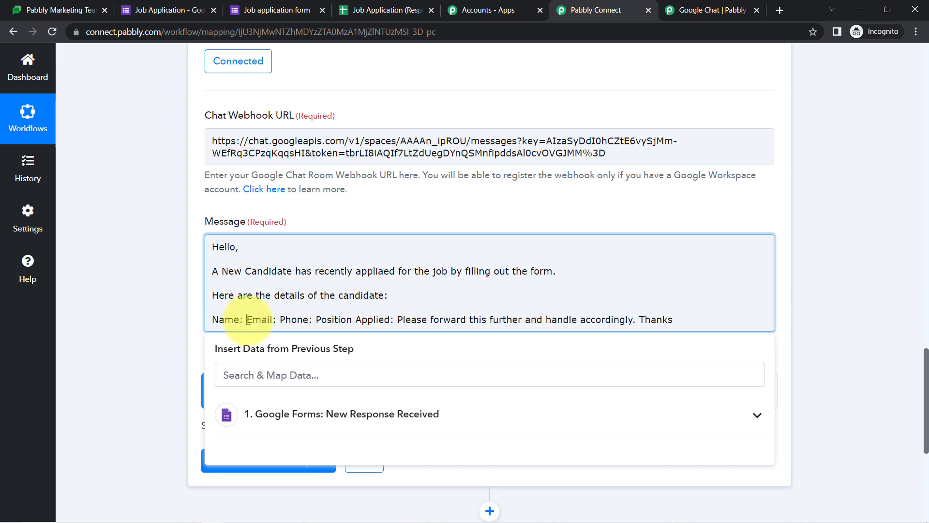
Move Email, Phone and Position Applied onto their own lines and set the closing request apart
click(247, 320)
key(Return)
click(246, 331)
key(Return)
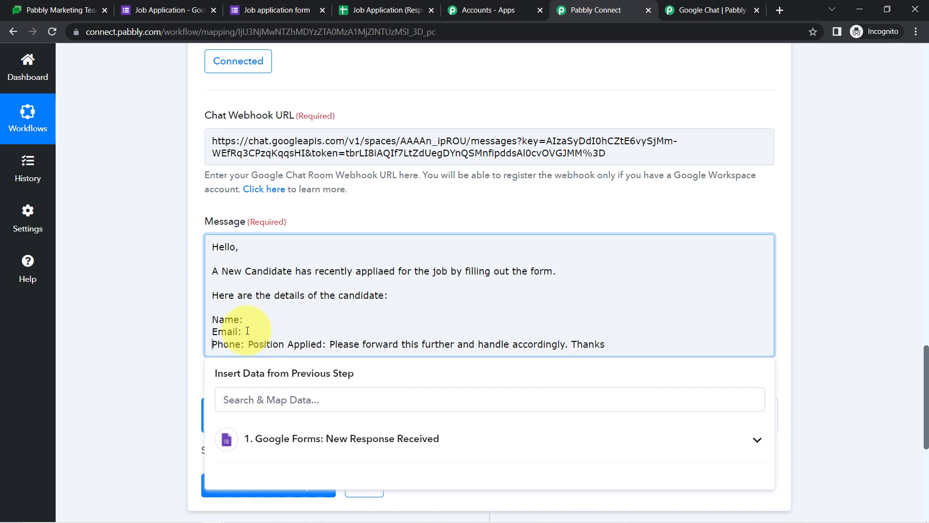
click(248, 344)
key(Return)
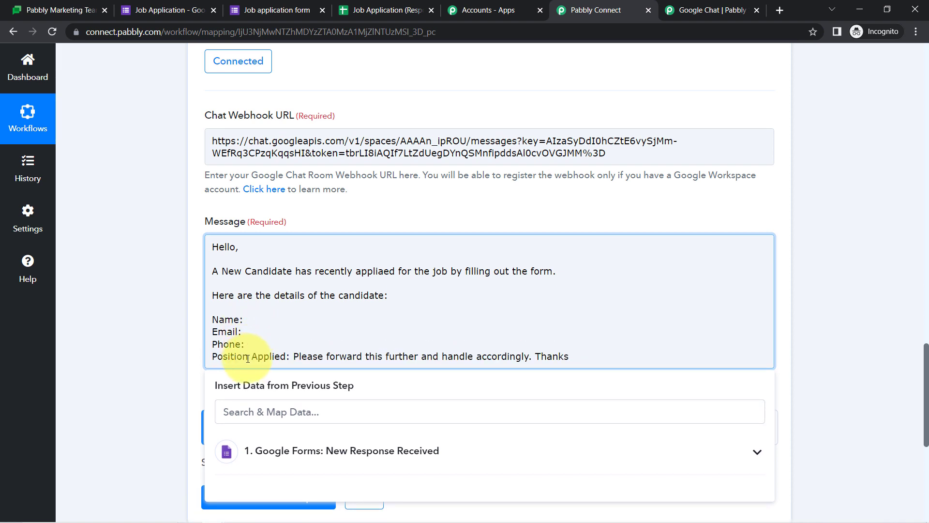
click(294, 357)
key(Return)
key(Return)
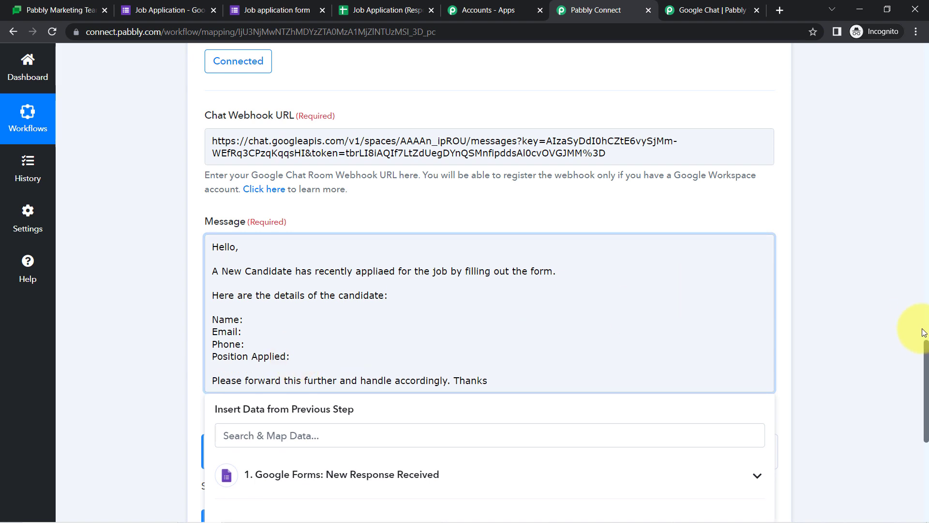
drag(926, 352, 926, 389)
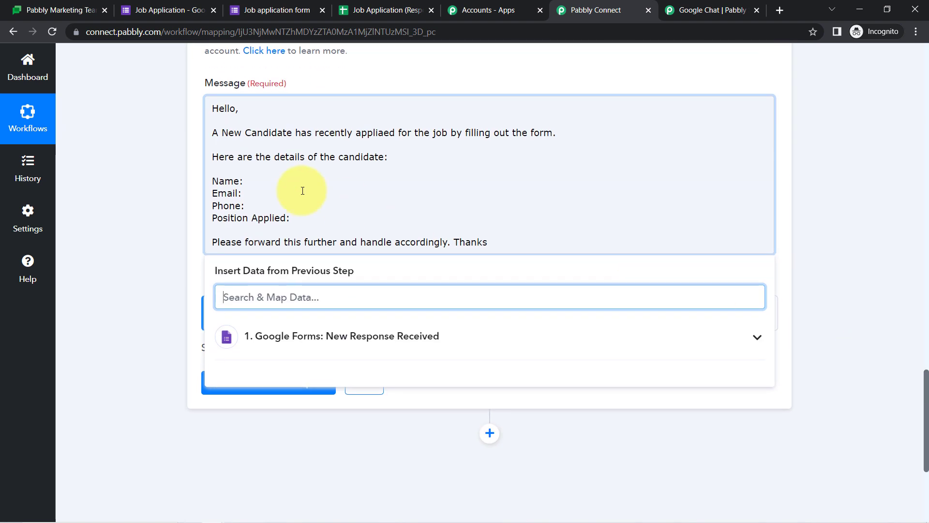
Try inserting the Name response field, deleting the copies misplaced after Thanks
click(252, 182)
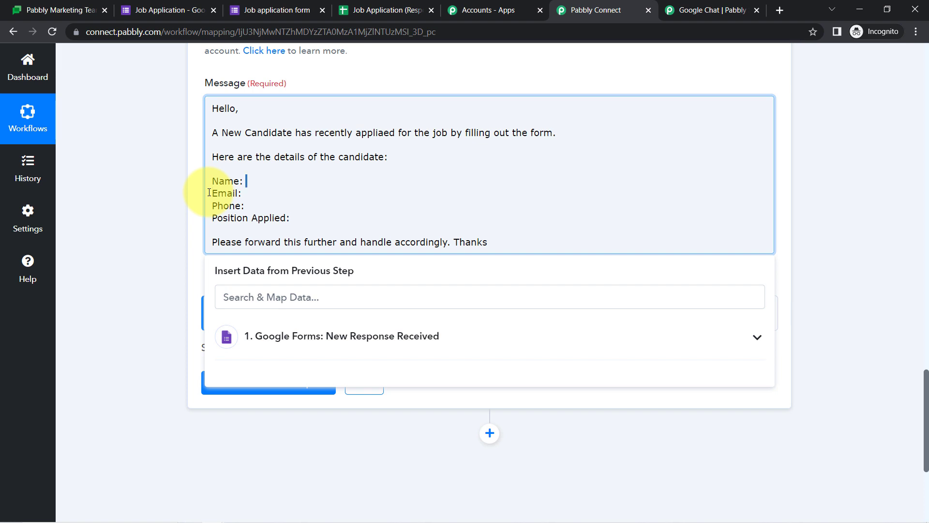
click(293, 336)
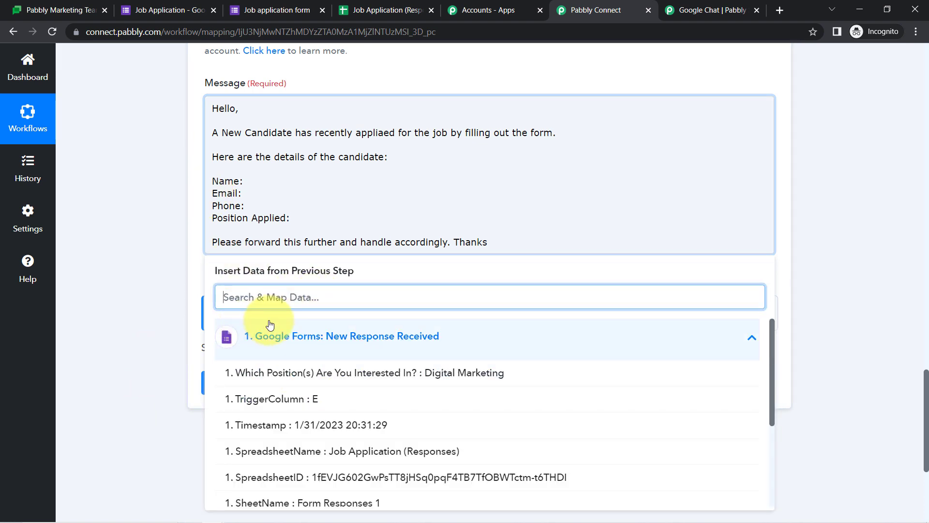
text(name)
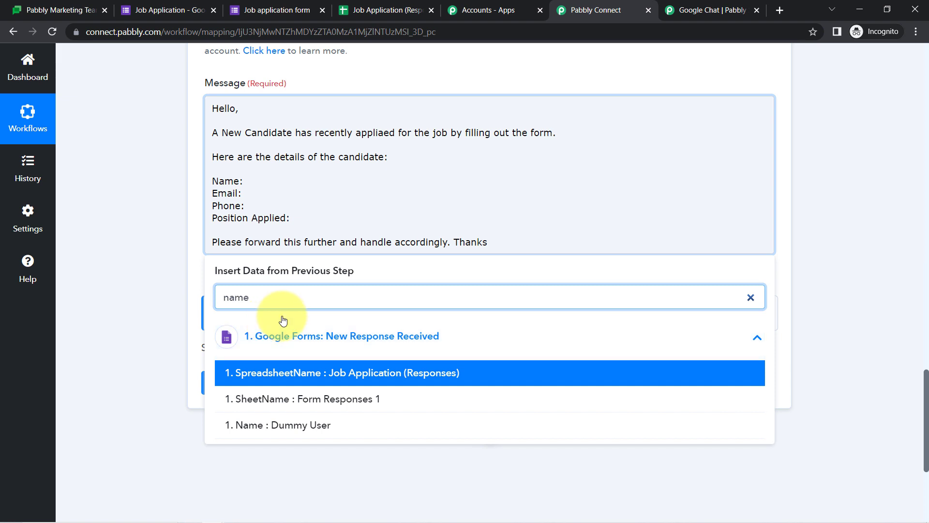
click(272, 424)
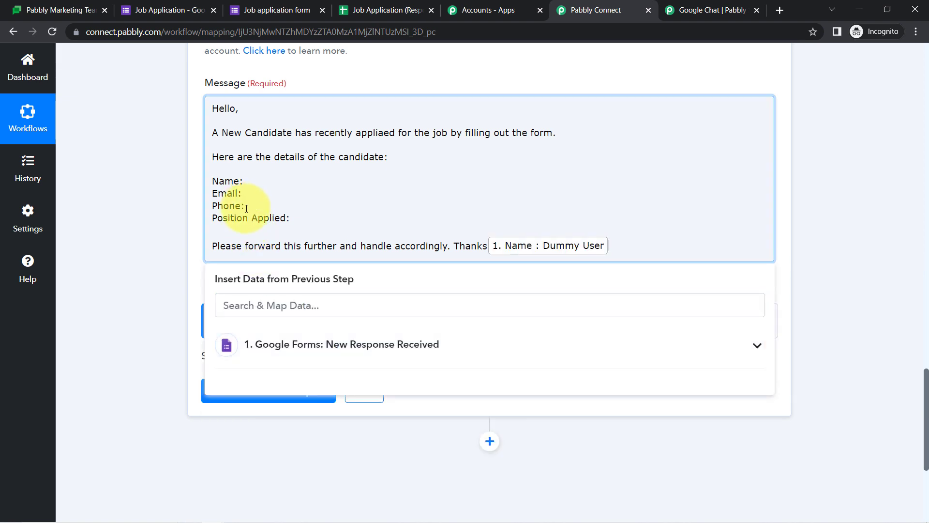
click(516, 247)
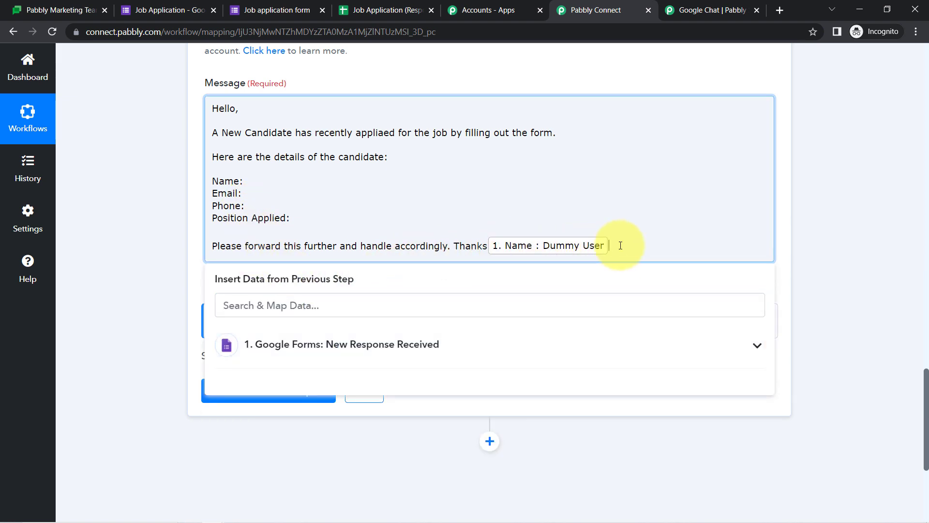
key(BackSpace)
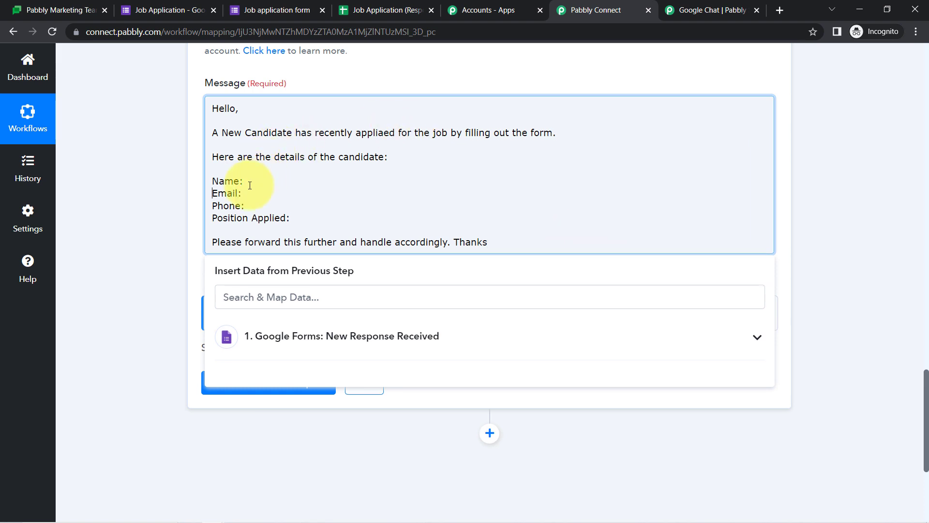
key(Return)
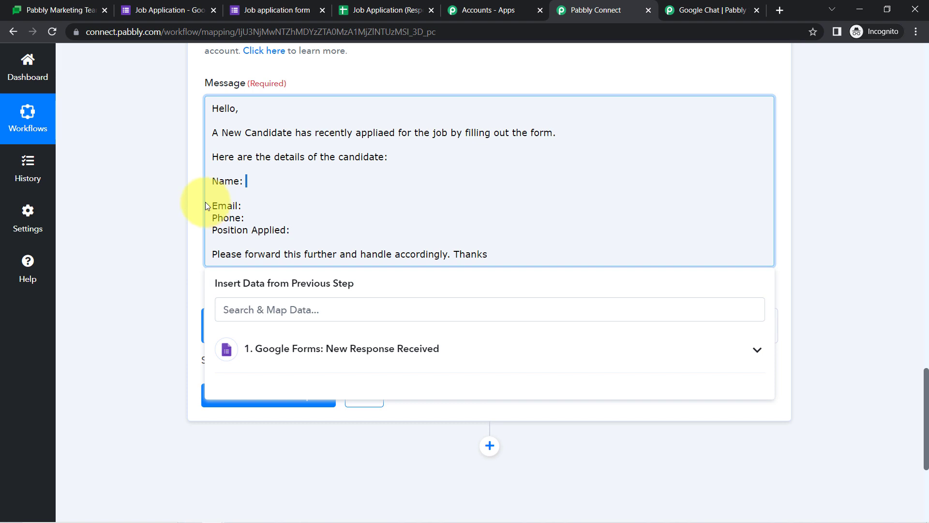
click(236, 310)
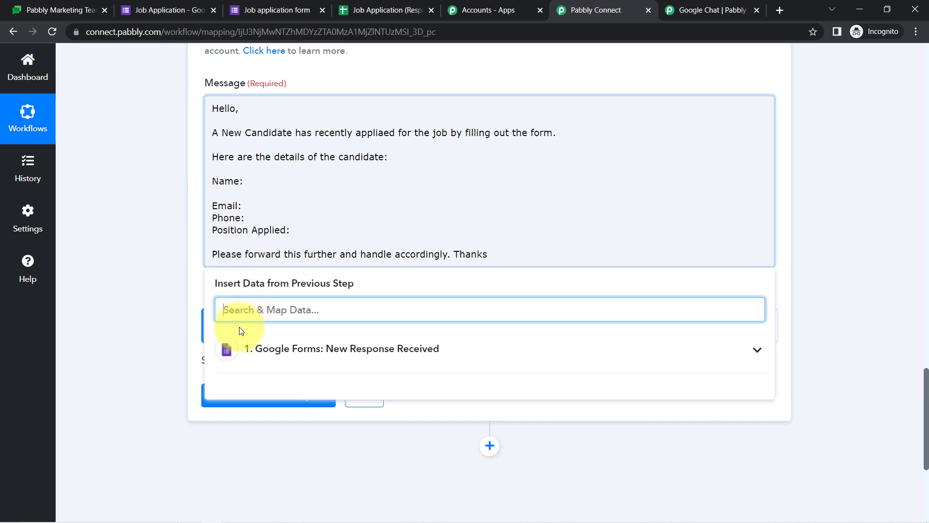
text(dumm)
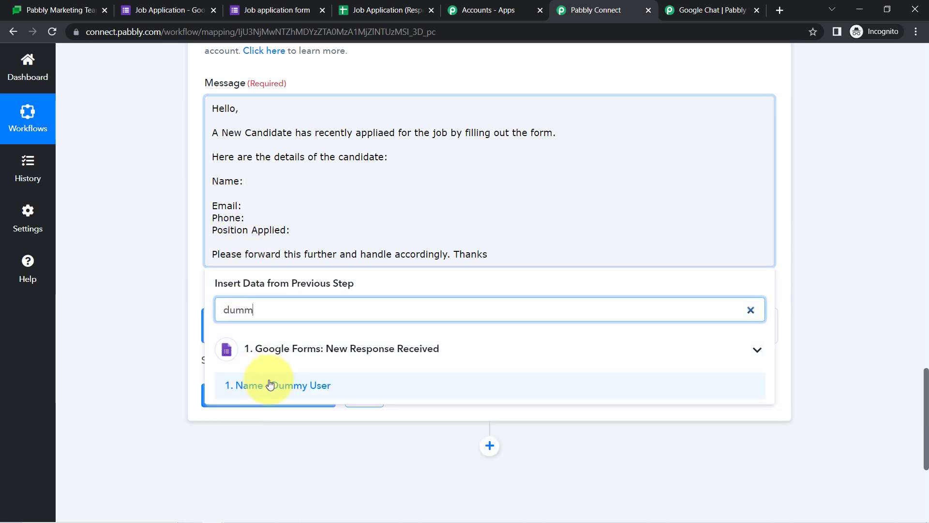
click(269, 384)
key(BackSpace)
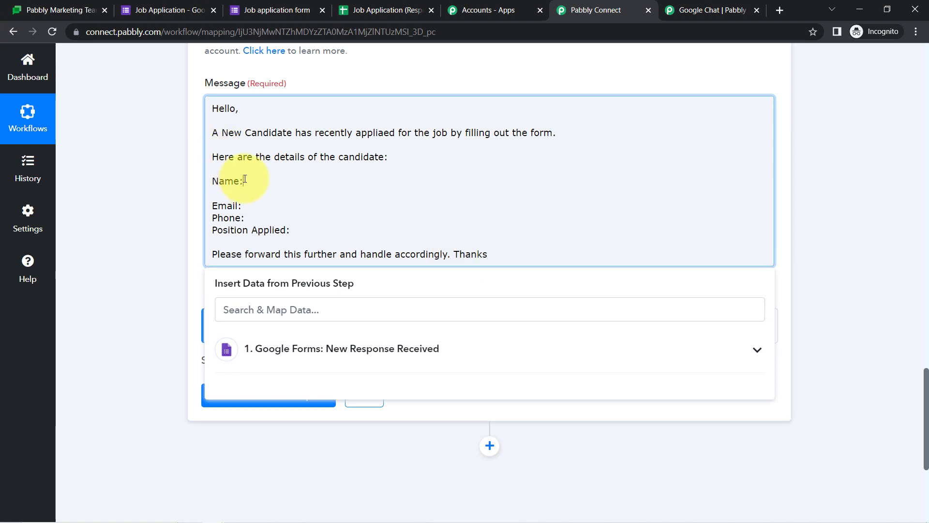
Map the Name and Email response fields after the Name: and Email: labels
click(239, 308)
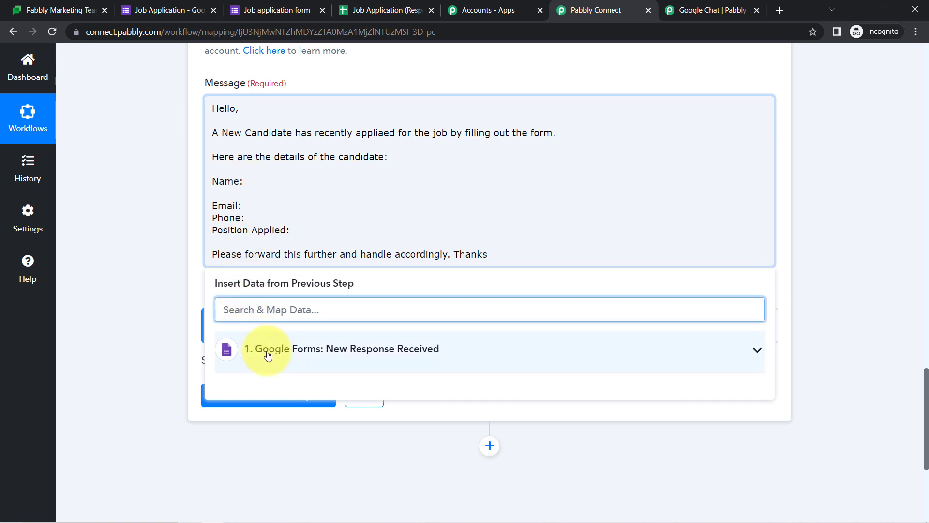
click(265, 349)
text(dumm)
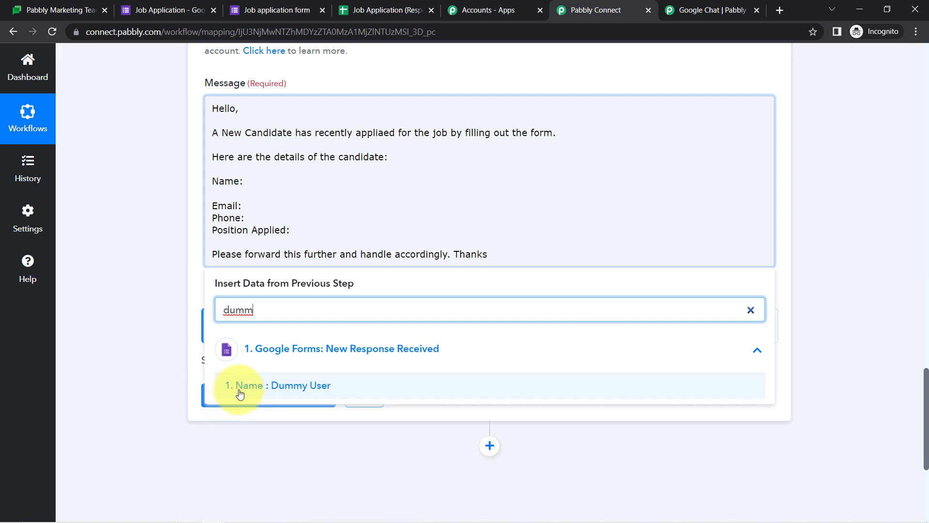
click(235, 389)
click(276, 224)
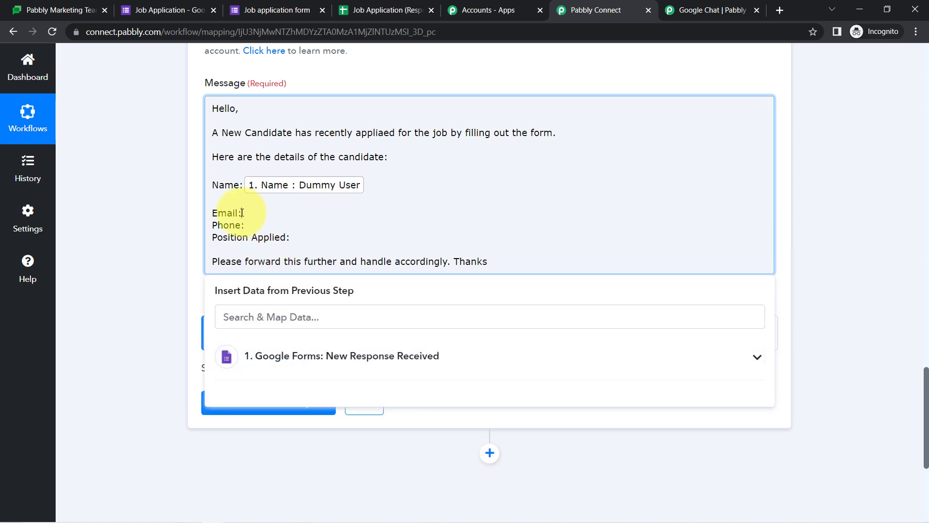
click(247, 319)
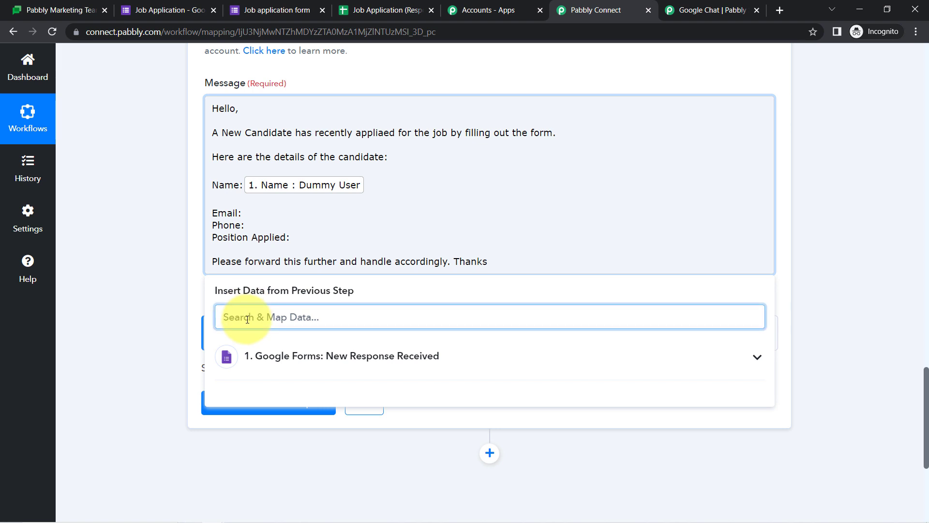
text(em)
click(303, 390)
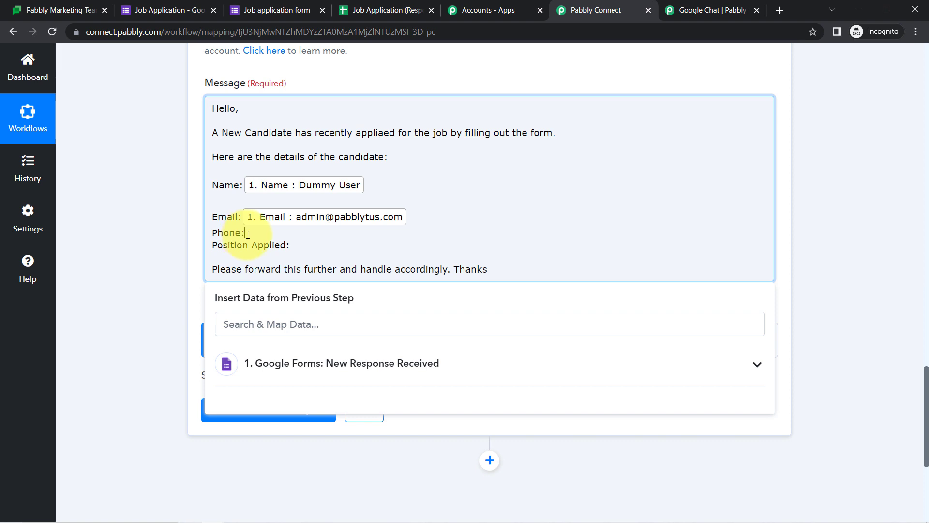
Map Phone Number and the position-of-interest field, then save and send a test request
click(233, 323)
text(91)
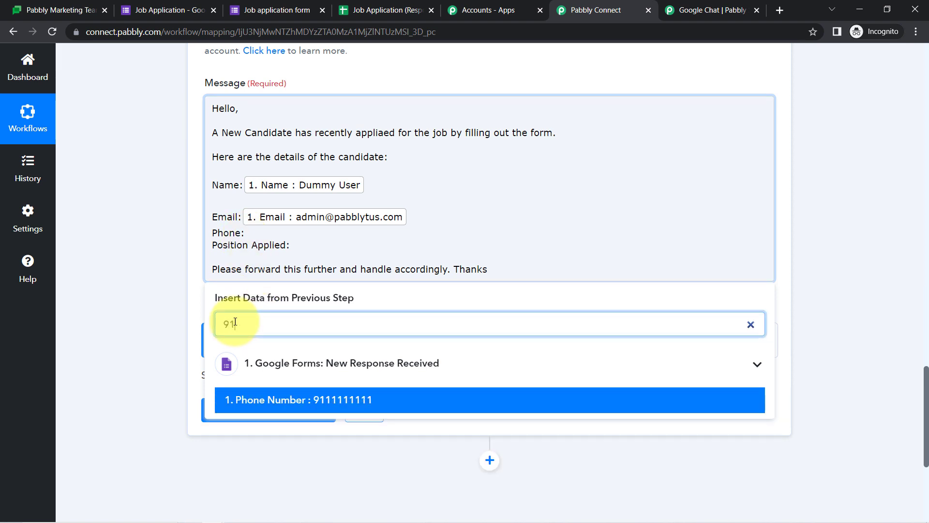
click(244, 399)
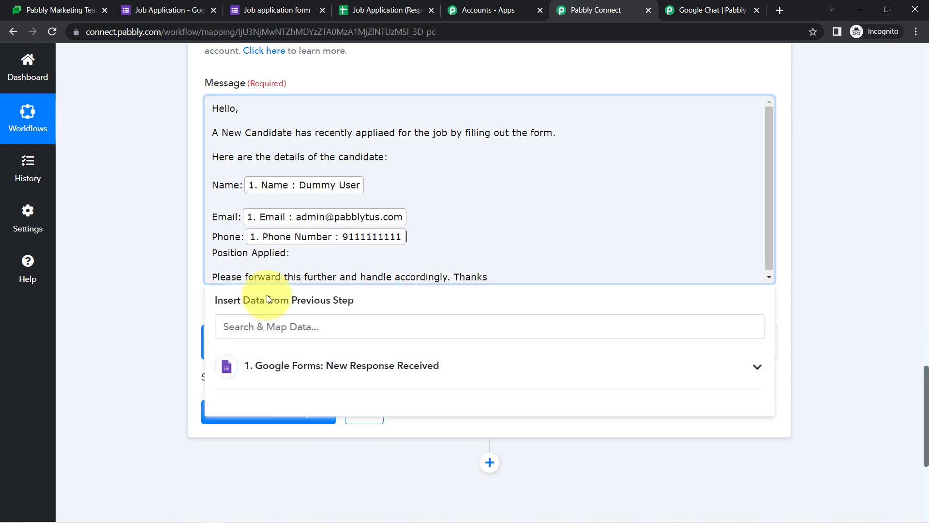
click(246, 366)
click(414, 403)
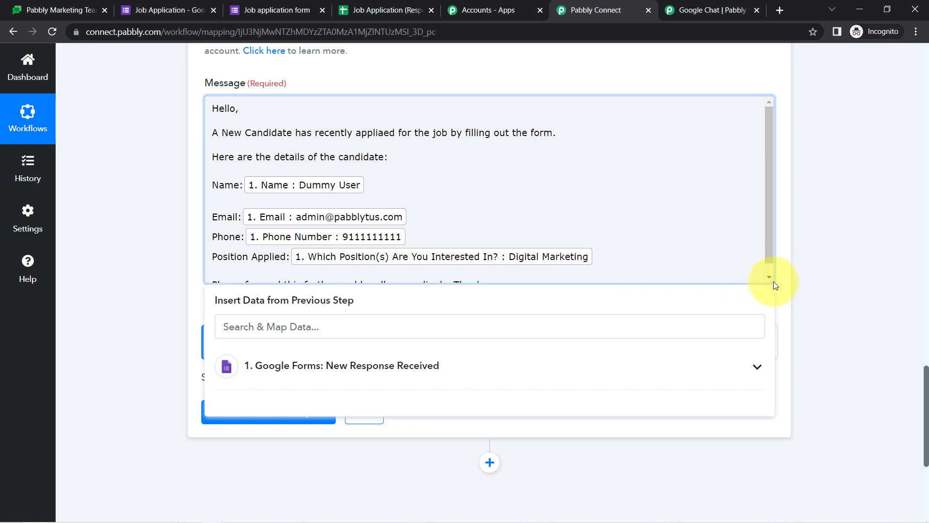
click(173, 349)
click(214, 415)
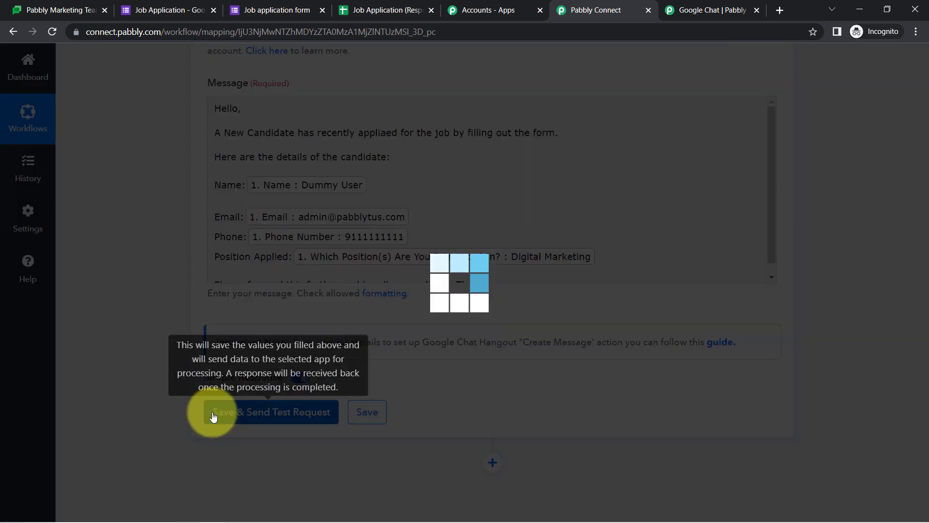
In Google Chat, dismiss the Incoming webhooks dialog and highlight the new candidate message's first sentence
click(22, 9)
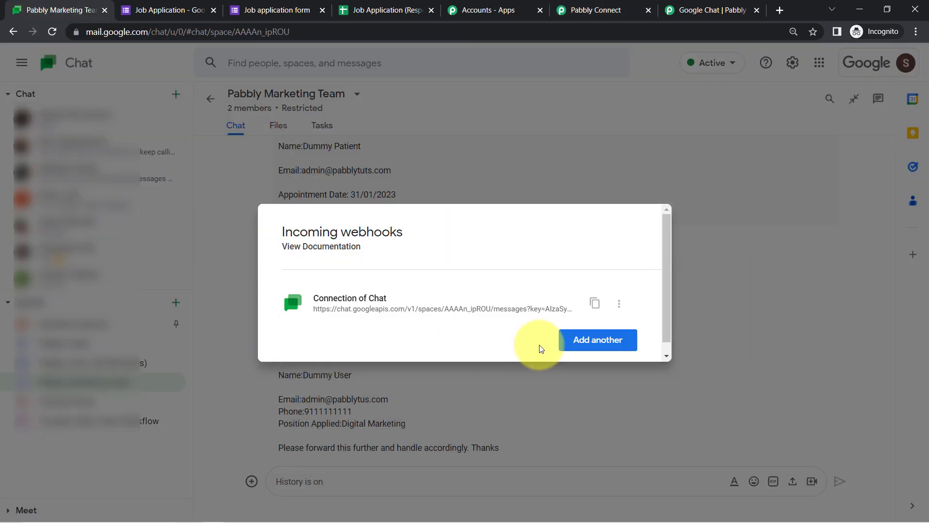
click(717, 302)
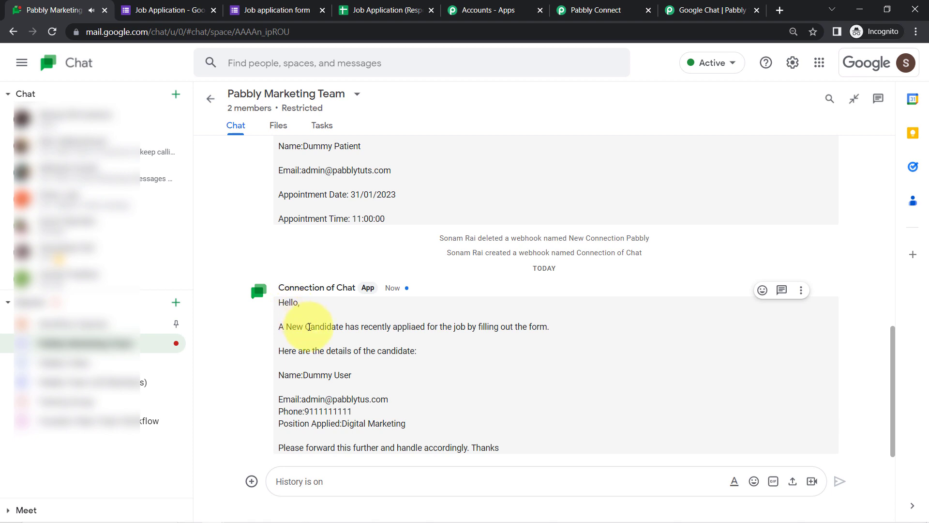
drag(315, 327, 454, 328)
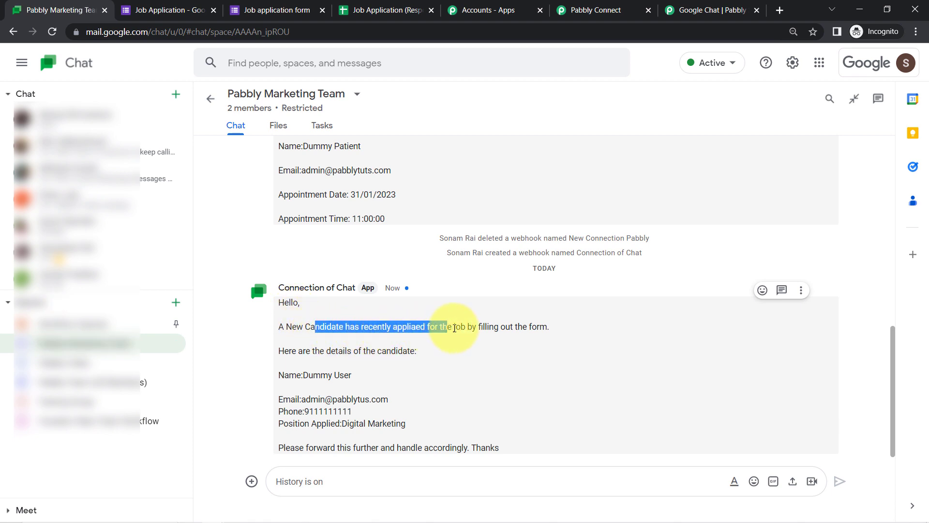
click(433, 325)
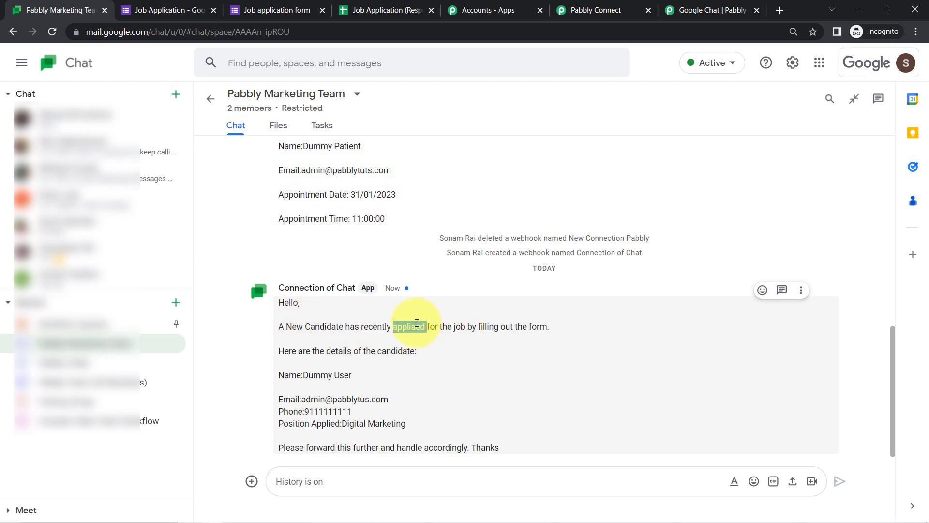
click(440, 325)
drag(457, 324, 550, 326)
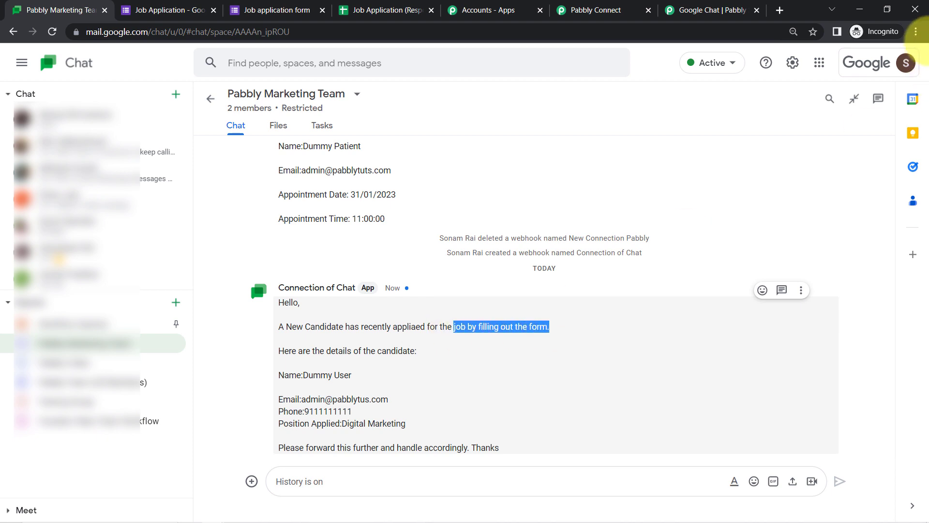
Zoom the browser in and read the candidate name lines and closing request
click(916, 32)
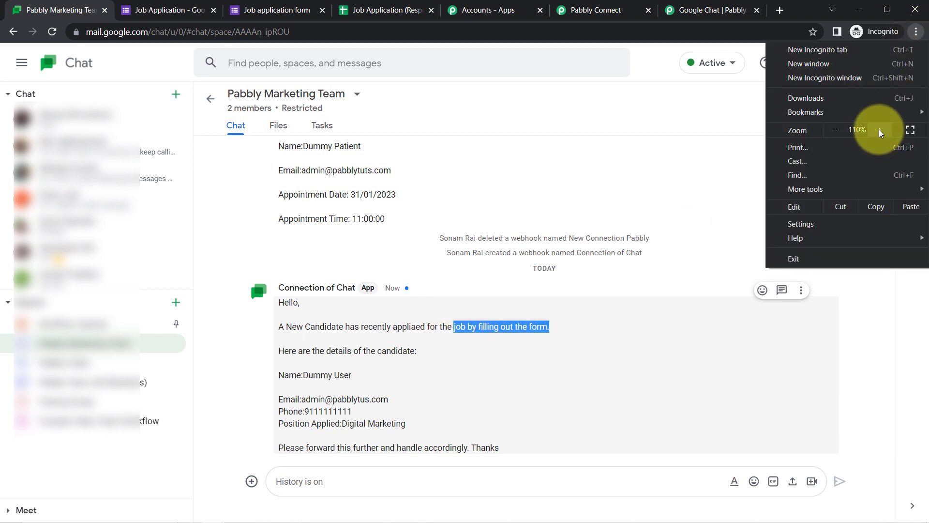
click(880, 129)
click(668, 224)
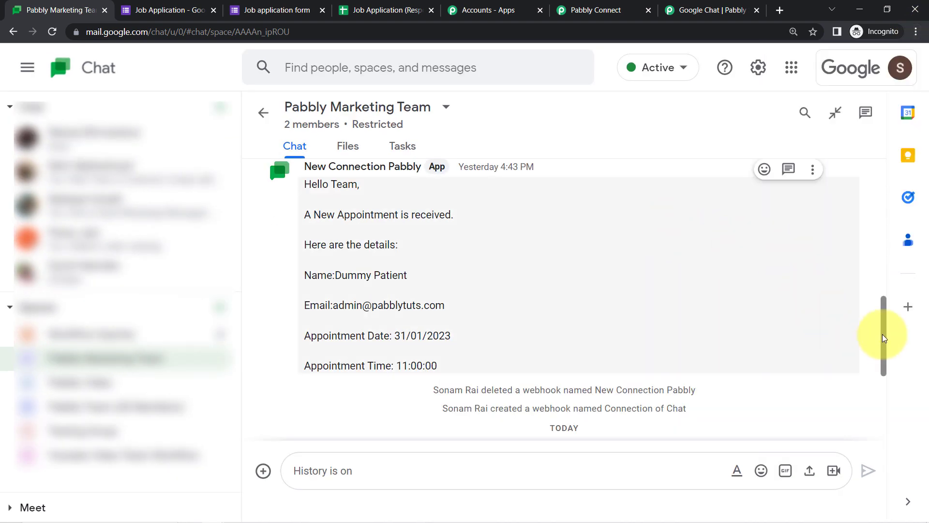
drag(885, 339, 887, 405)
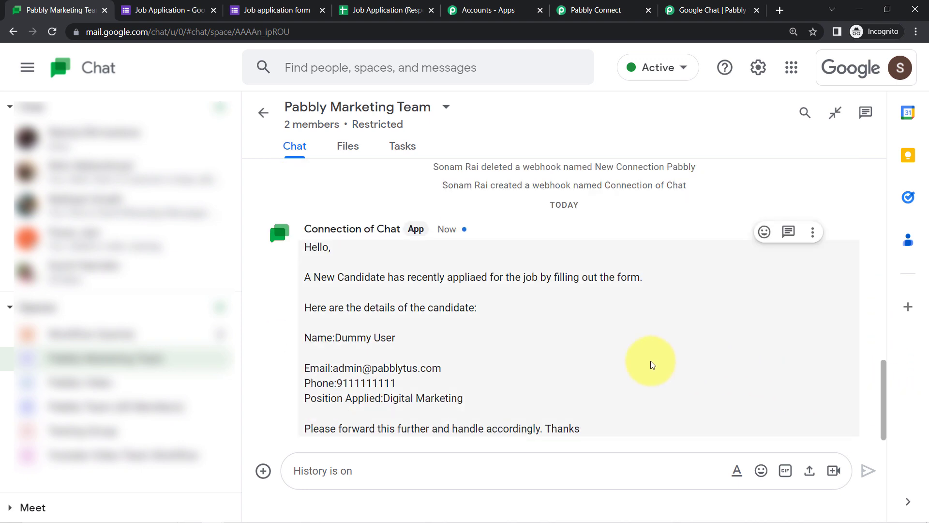
drag(357, 337, 557, 432)
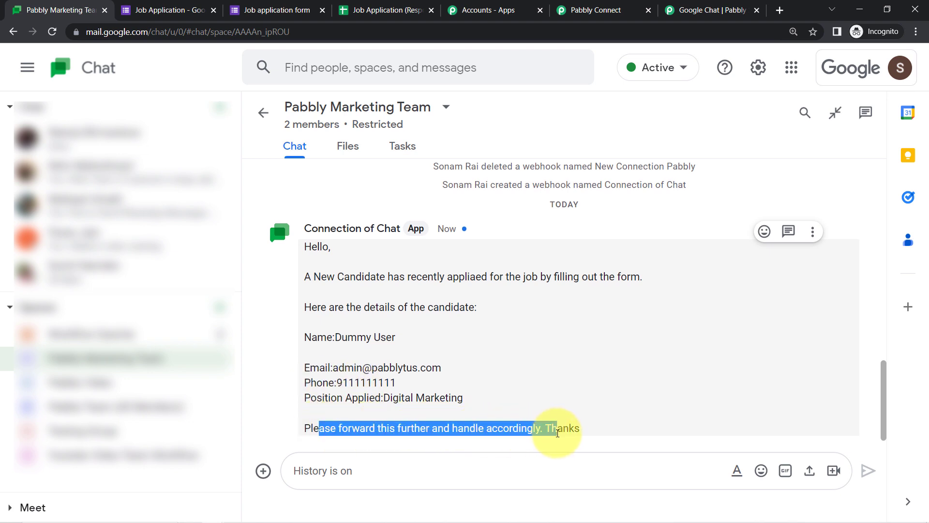
drag(342, 429, 545, 430)
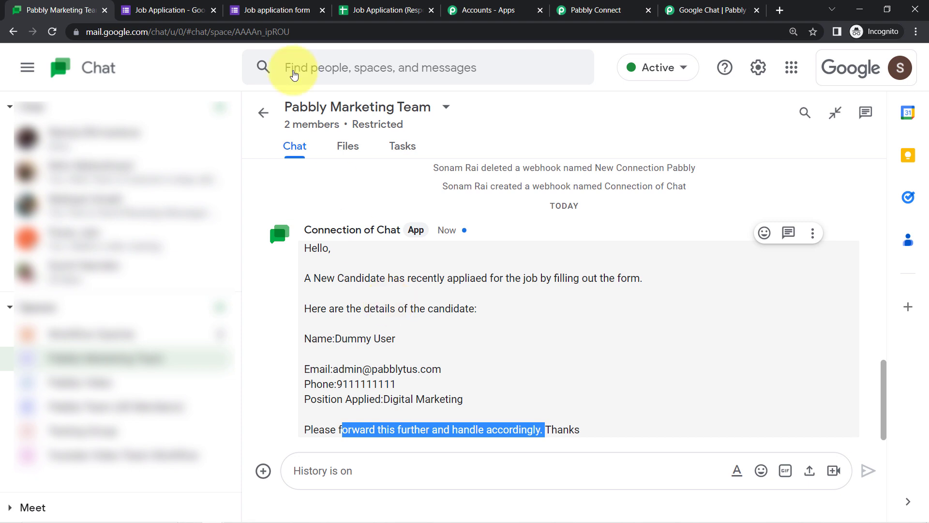
click(288, 8)
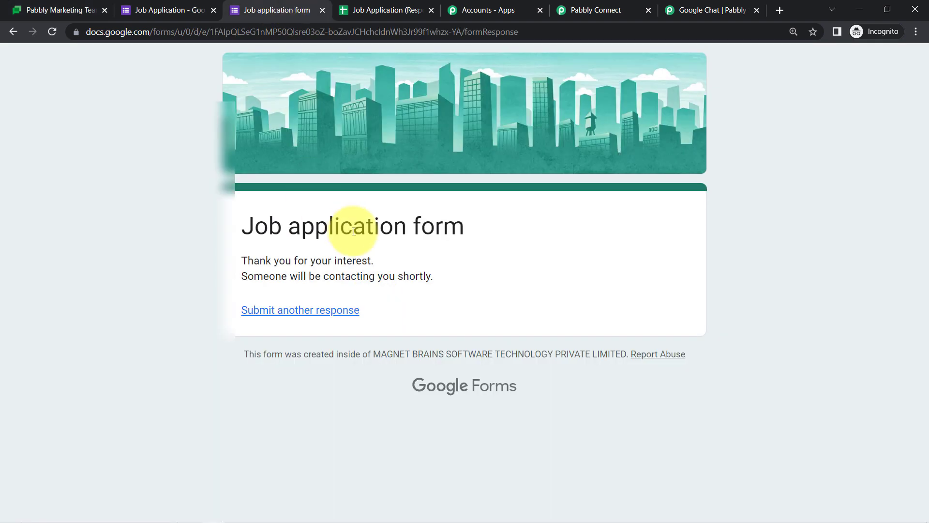
Fill in a new job application choosing the Developer position and submit it
click(300, 309)
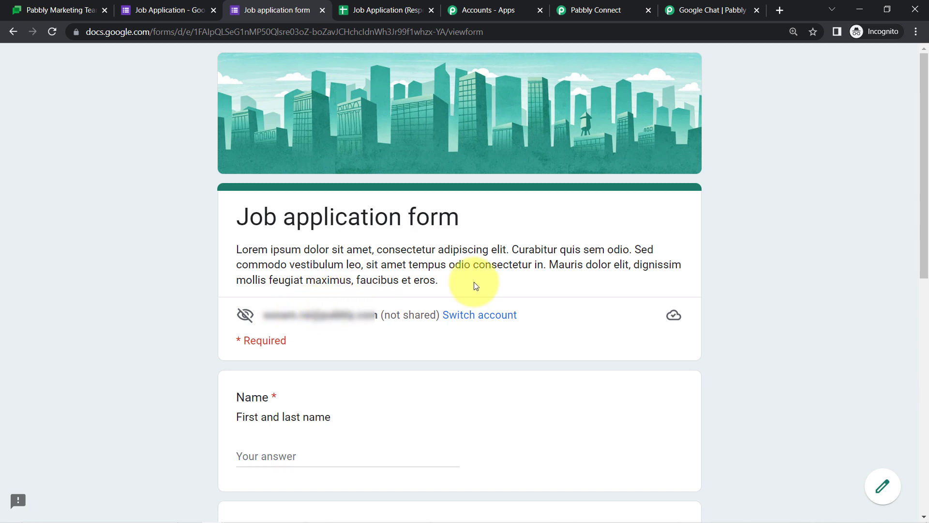
scroll(924, 144, down, 2)
drag(928, 145, 919, 259)
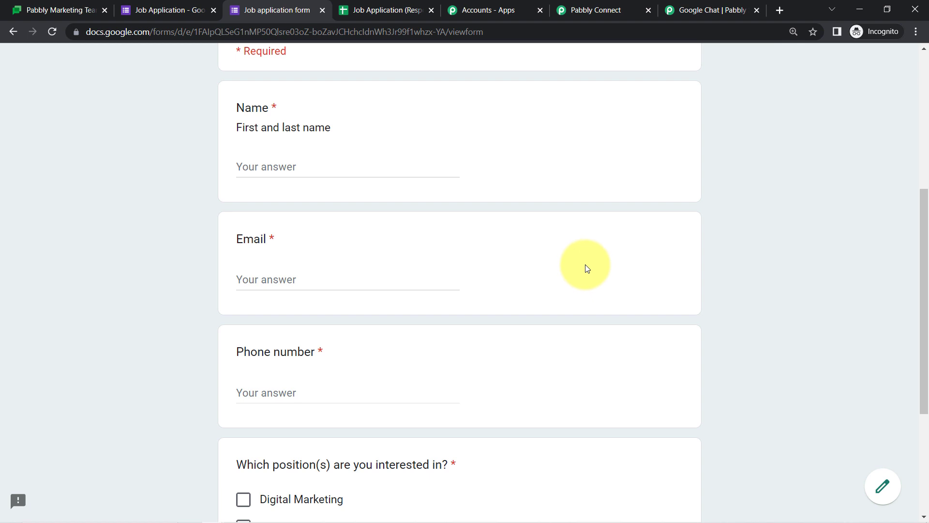
click(51, 10)
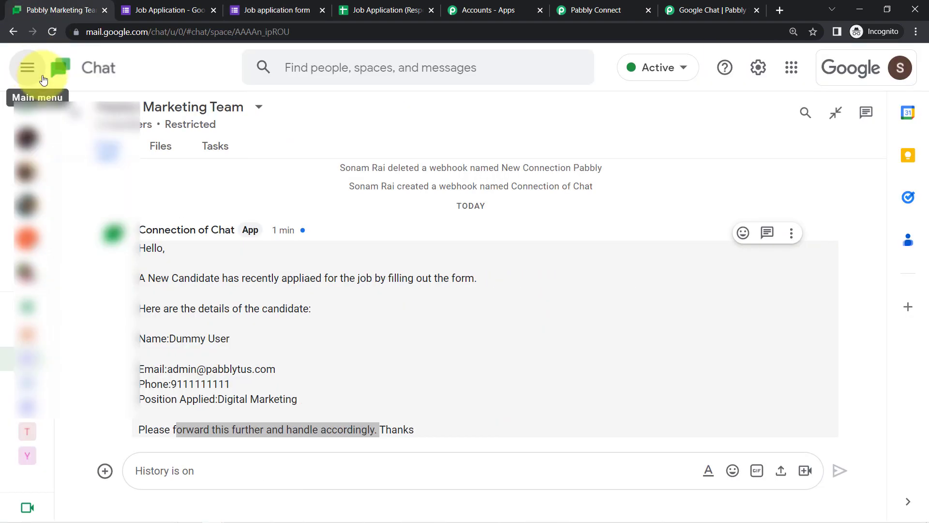
click(279, 10)
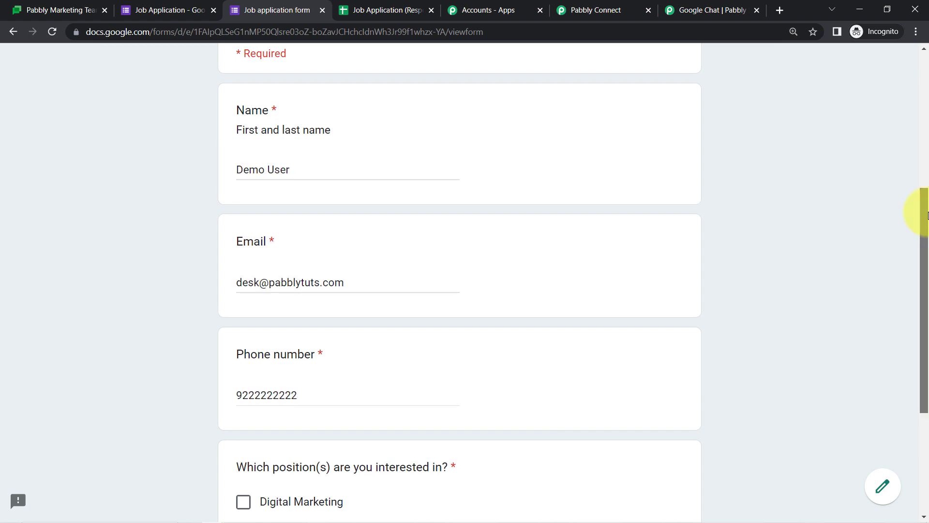
drag(926, 213, 927, 322)
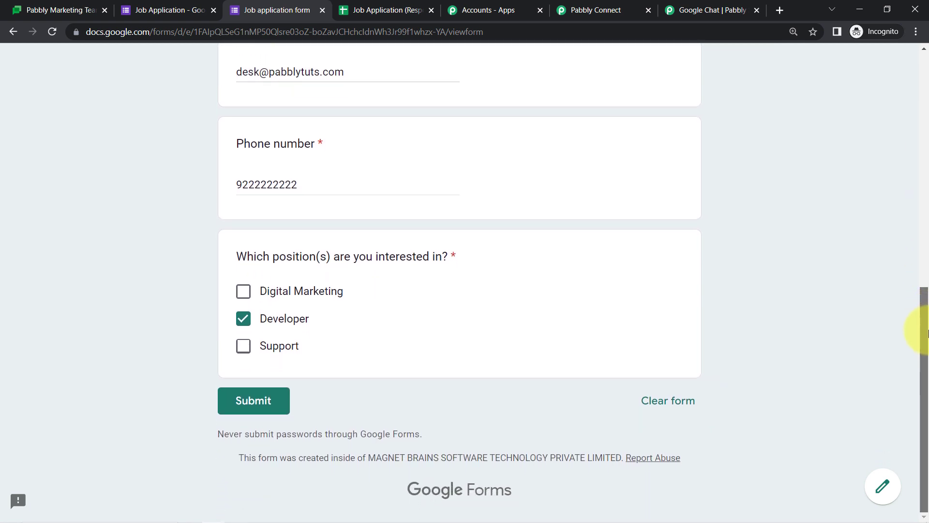
click(262, 407)
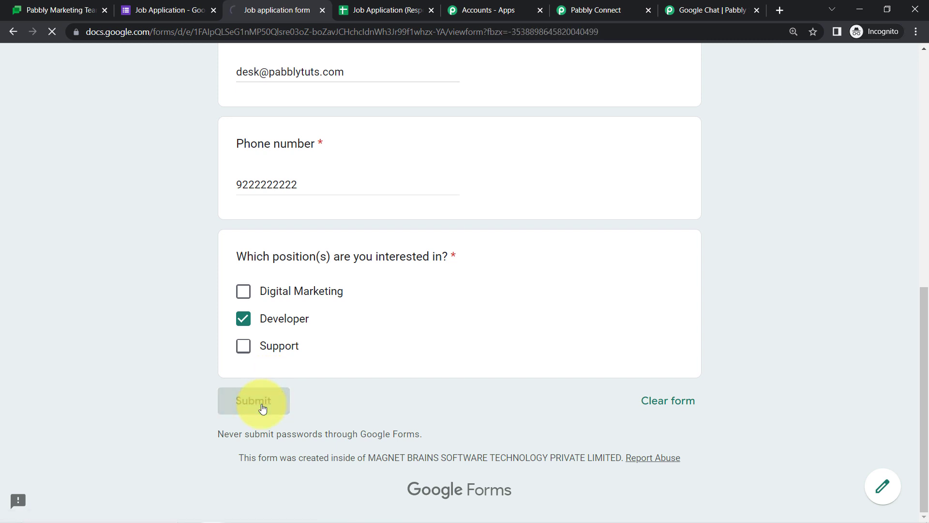
click(35, 11)
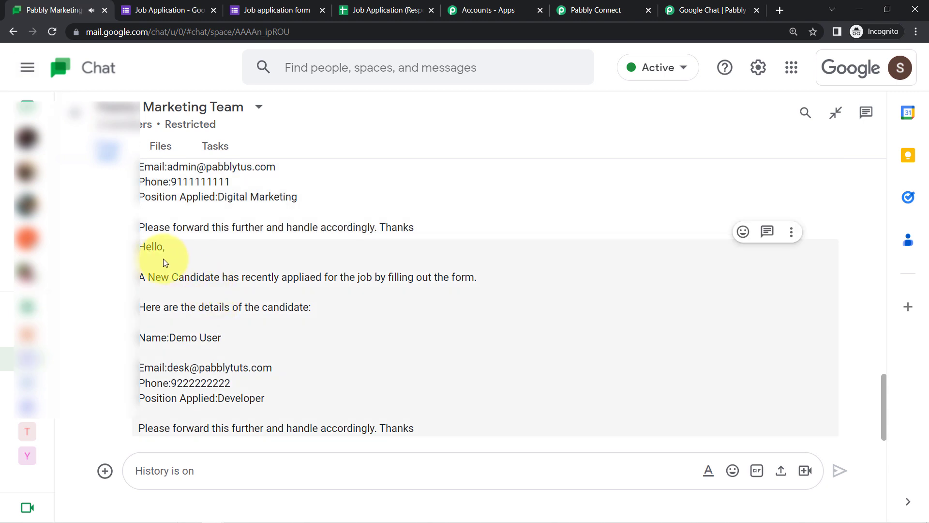
drag(151, 246, 397, 429)
click(397, 429)
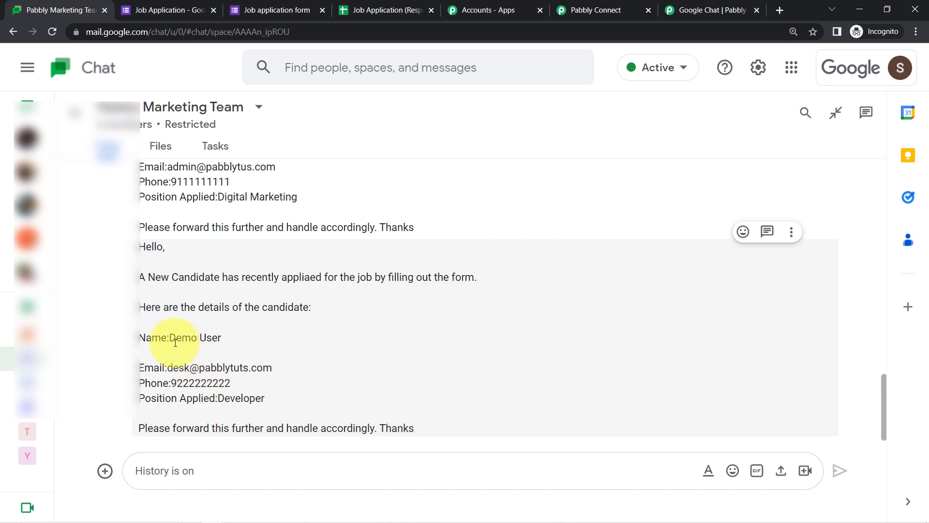
drag(164, 334, 249, 398)
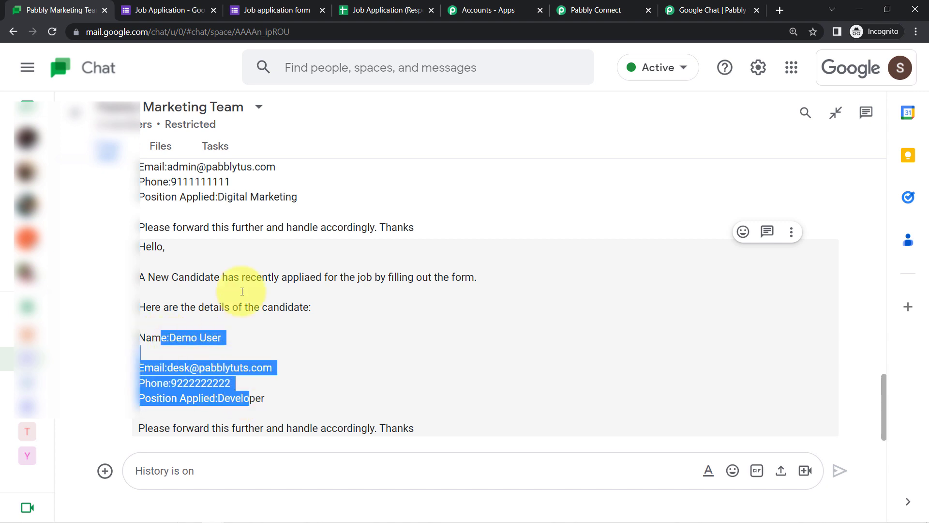
click(596, 8)
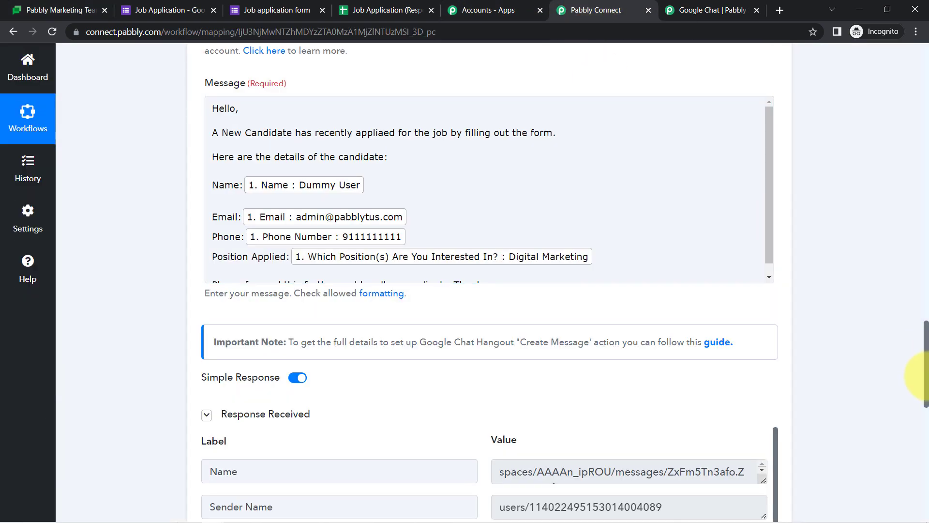
Collapse the Google Forms trigger and Google Chat Hangout action steps
drag(927, 378, 917, 68)
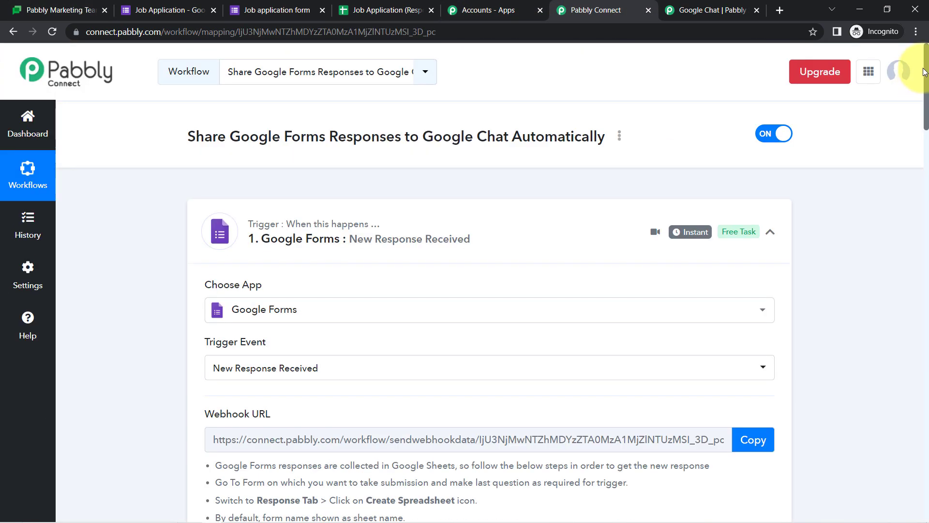
click(343, 228)
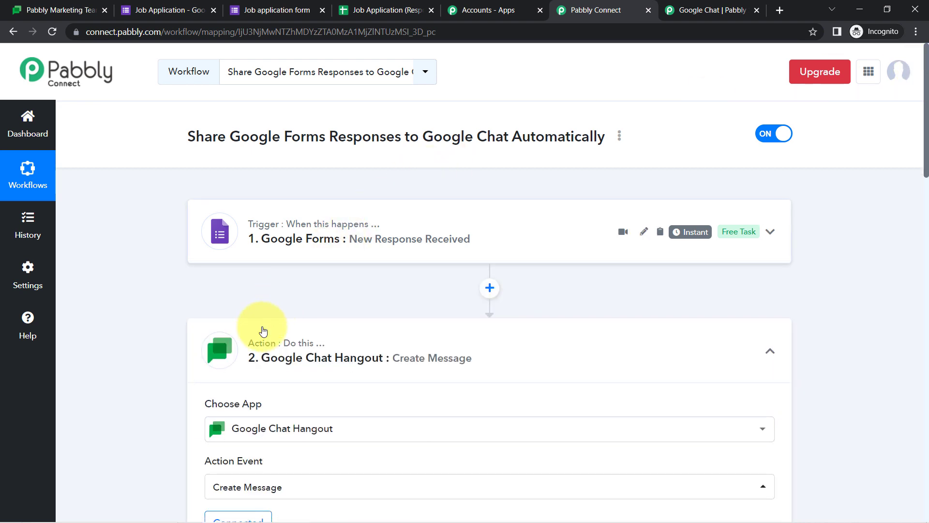
click(259, 342)
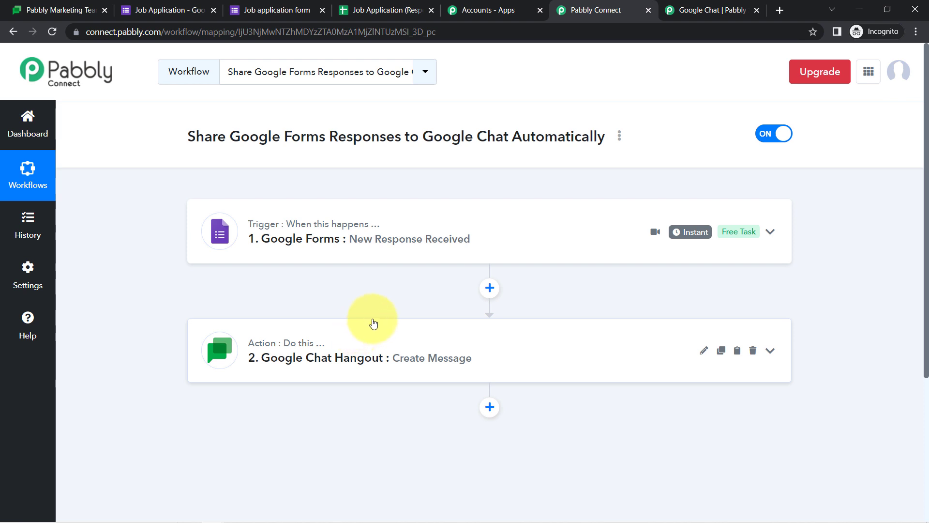
Choose Share from the workflow's options and select the whole share link
click(620, 141)
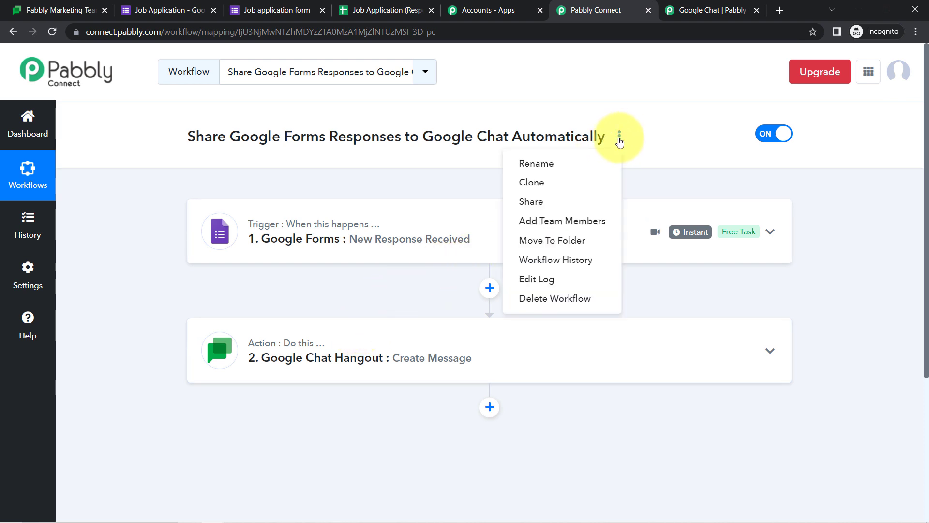
click(559, 202)
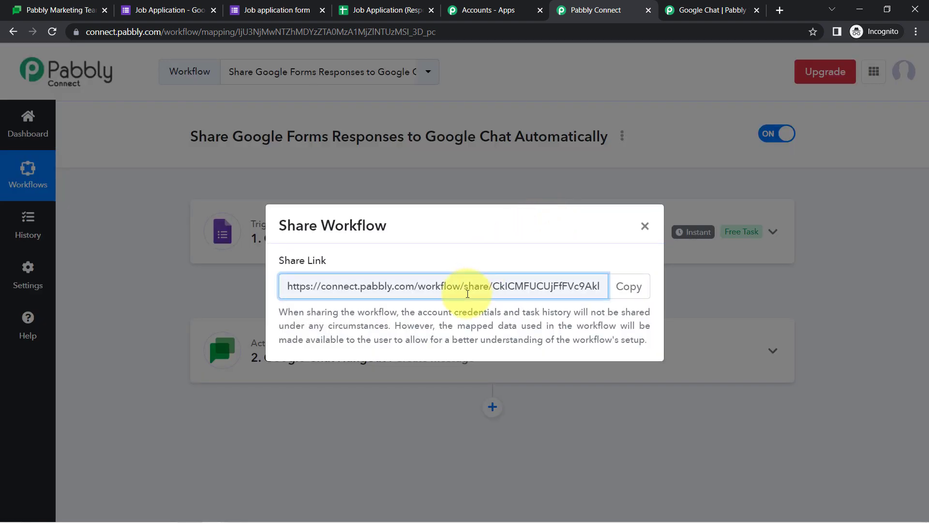
triple_click(490, 293)
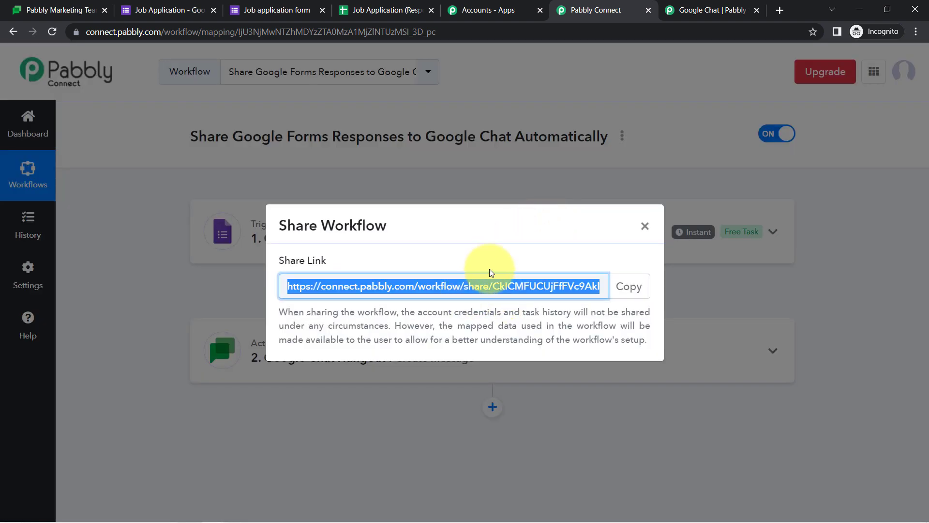